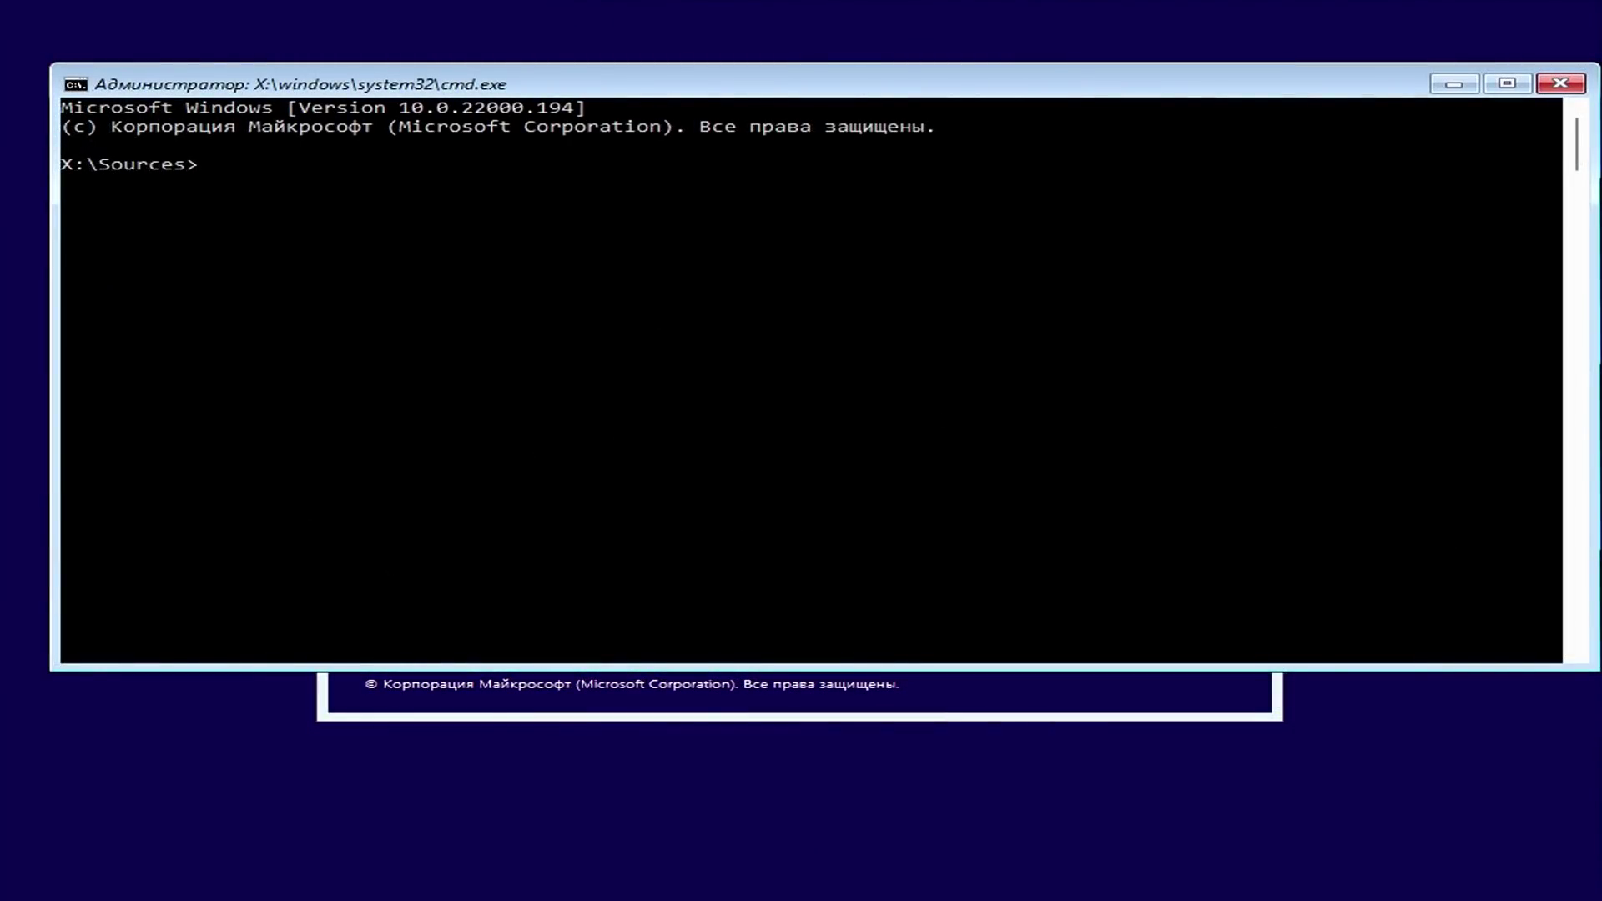
- Switch the keyboard layout to English and launch notepad from the command prompt
{"action": "type", "text": "тщ"}
{"action": "key", "text": "BackSpace"}
{"action": "key", "text": "BackSpace"}
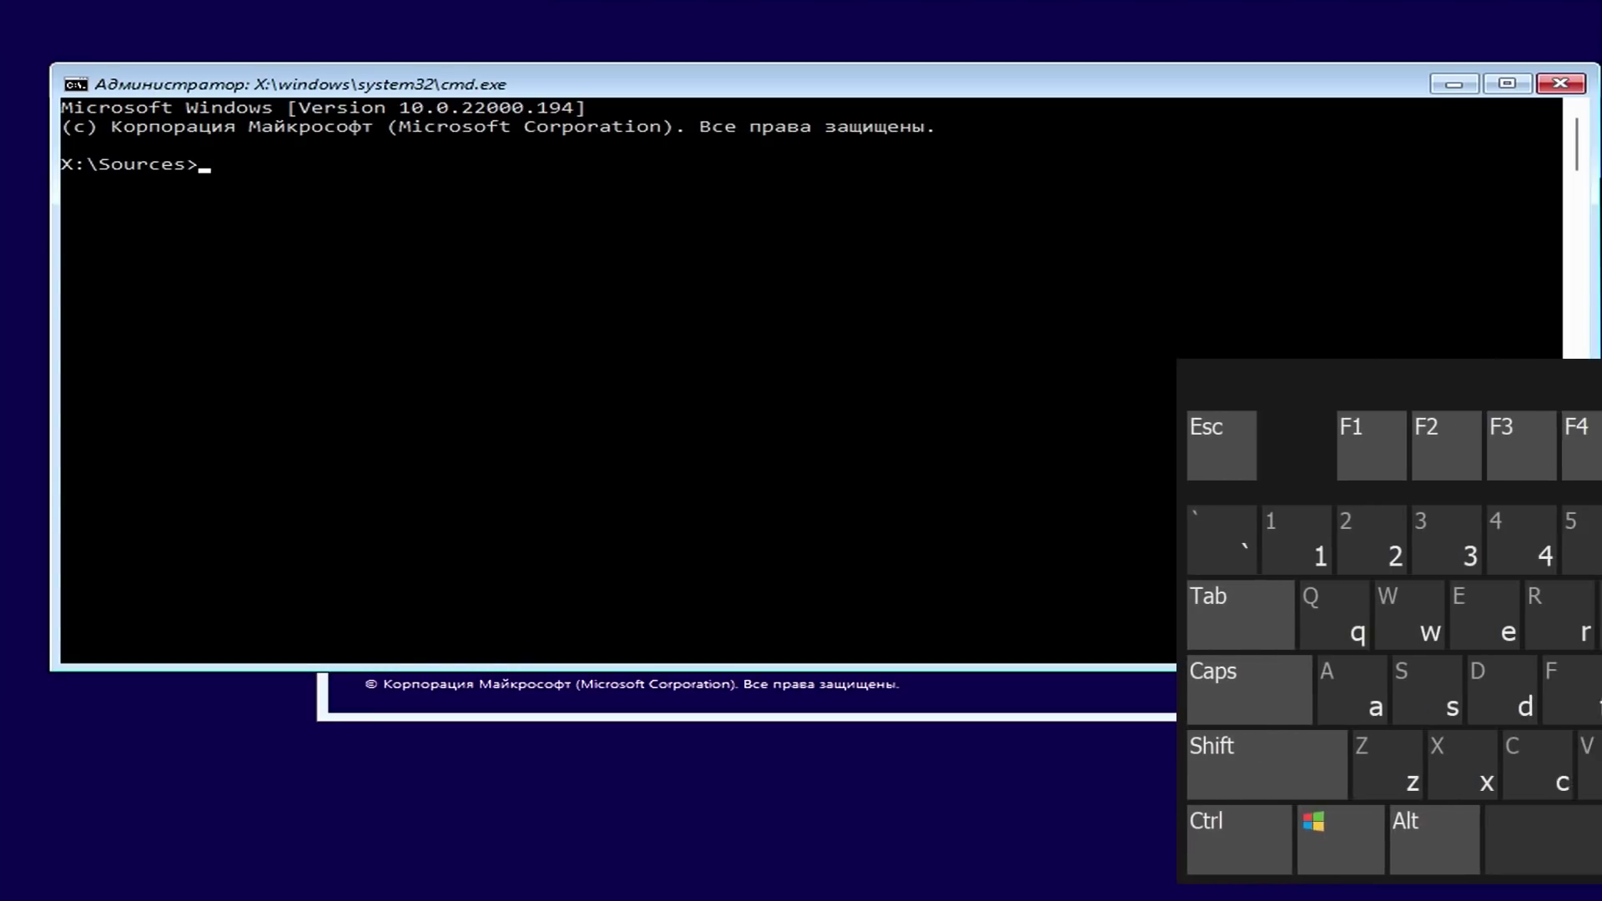
{"action": "key", "text": "alt"}
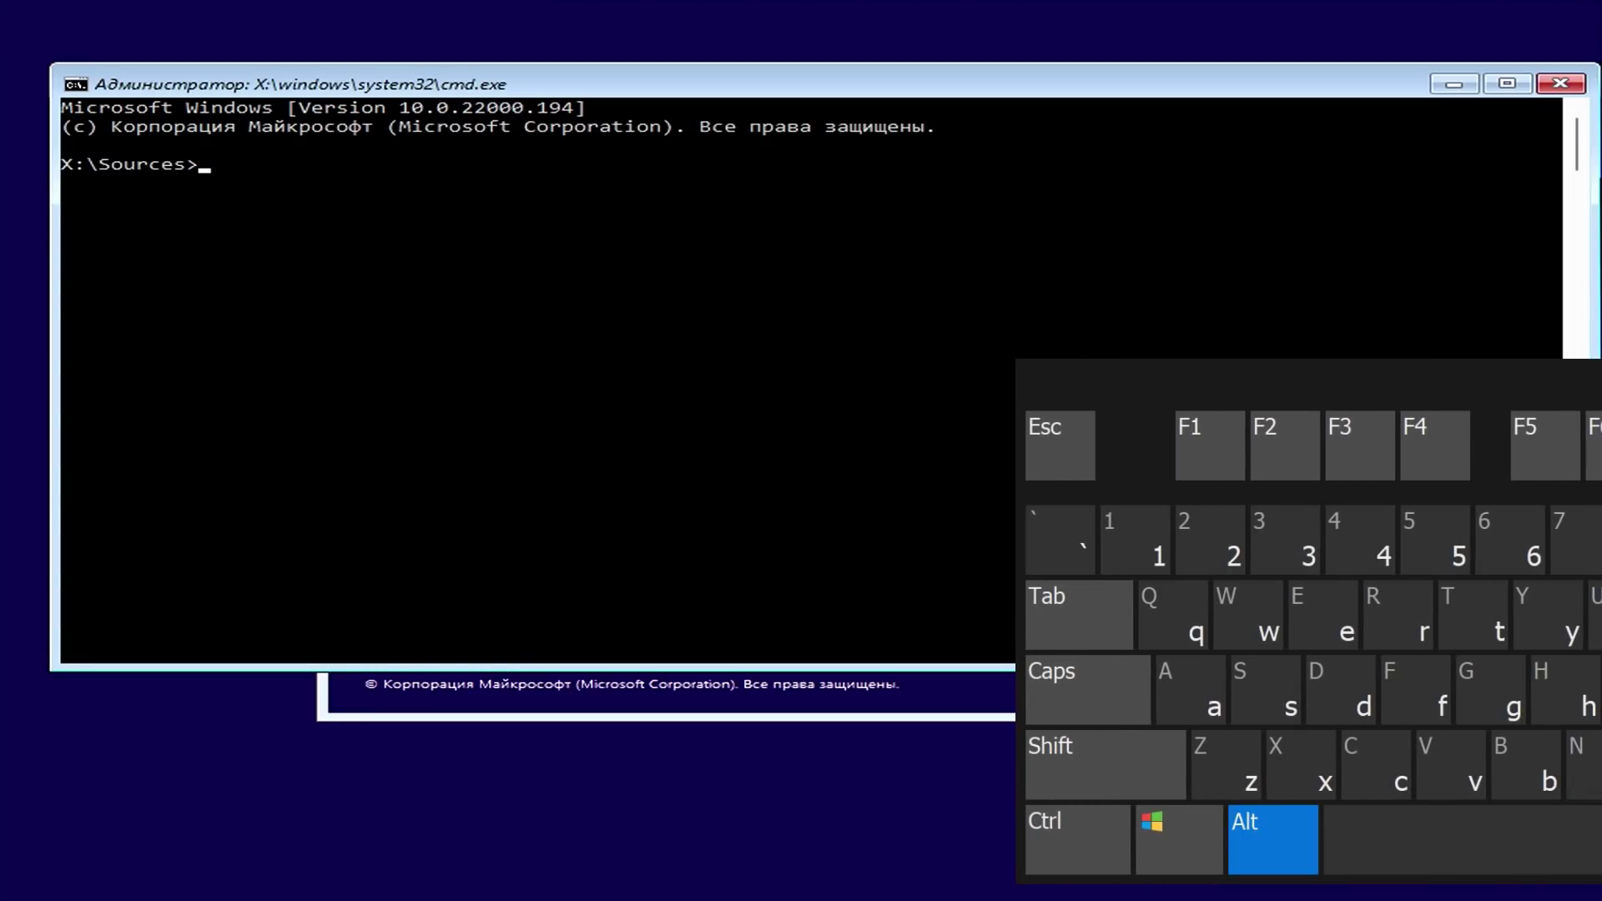
{"action": "key", "text": "shift"}
{"action": "type", "text": "no"}
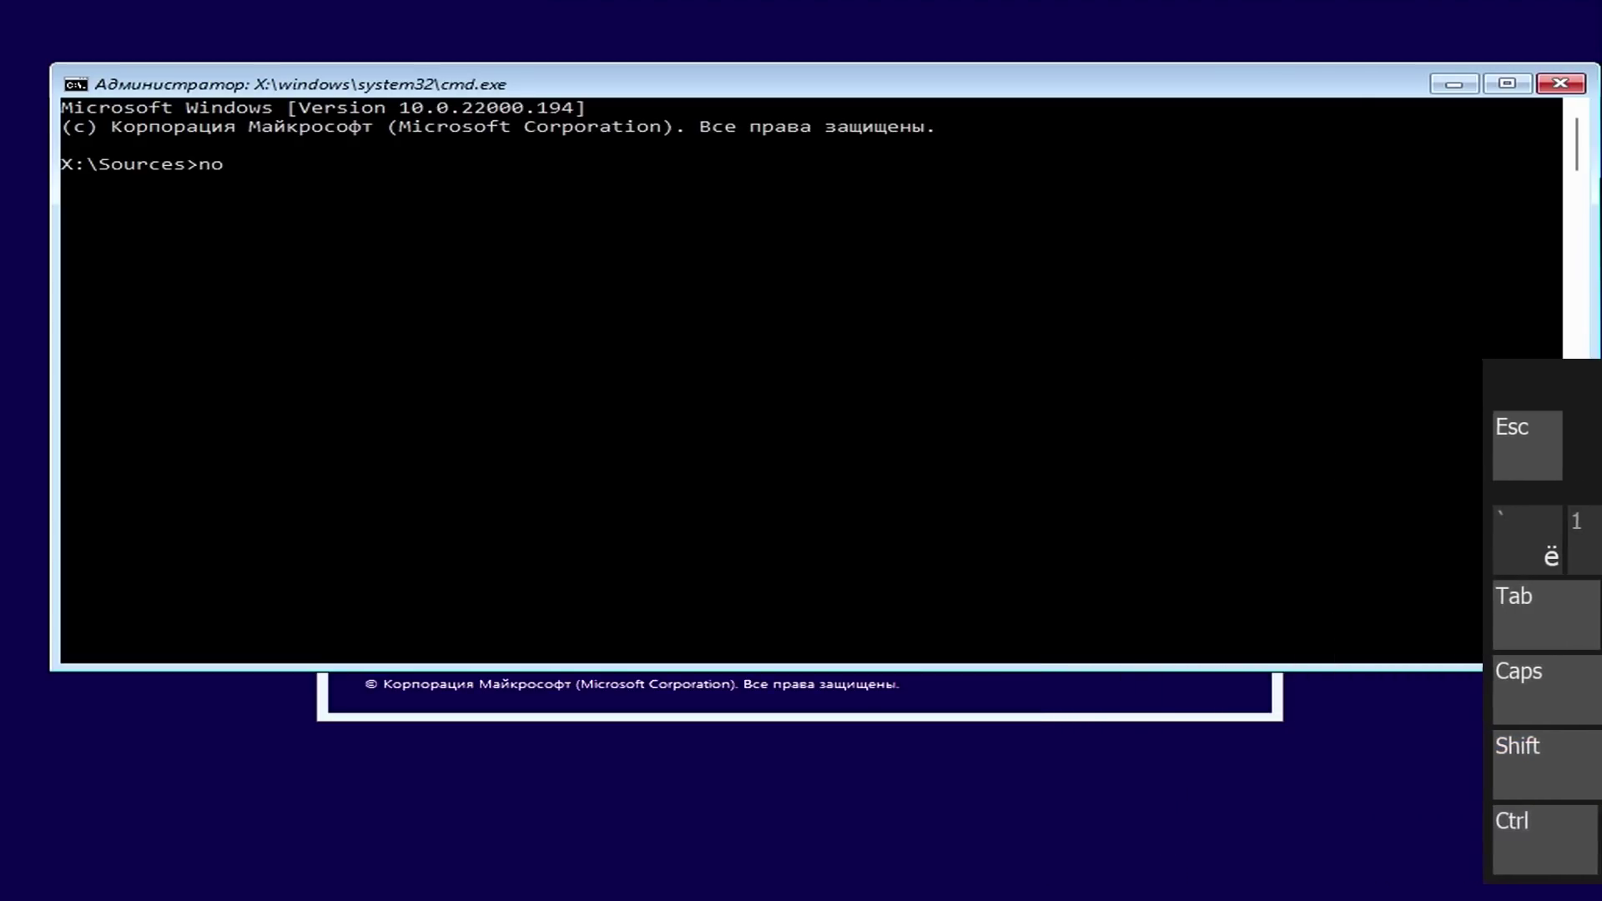
{"action": "type", "text": "tepad"}
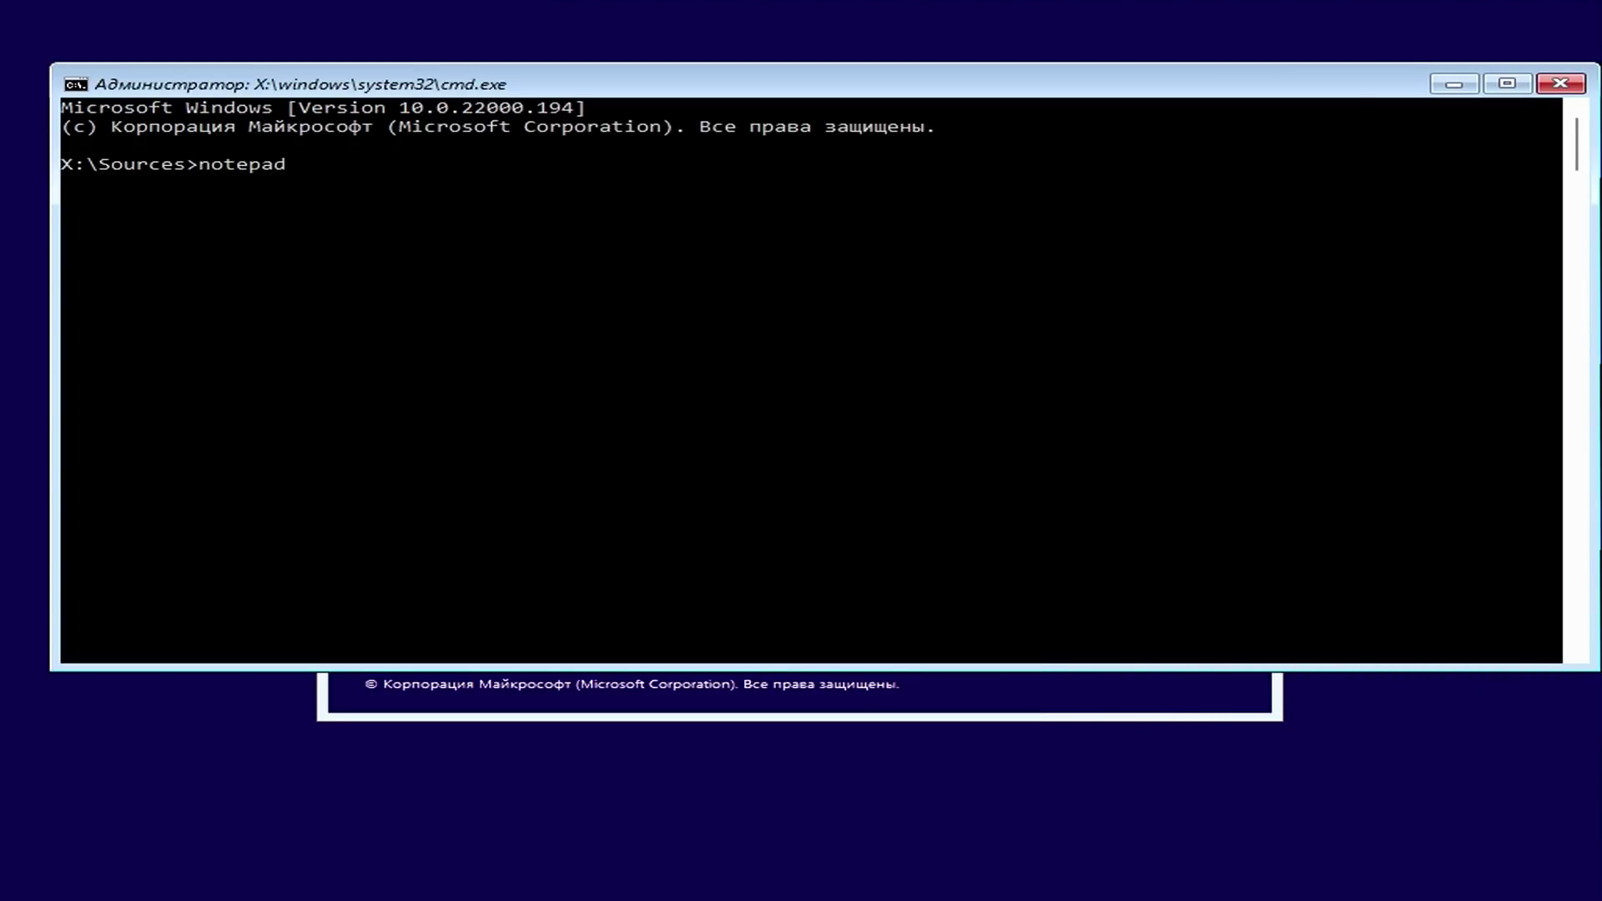
{"action": "key", "text": "Return"}
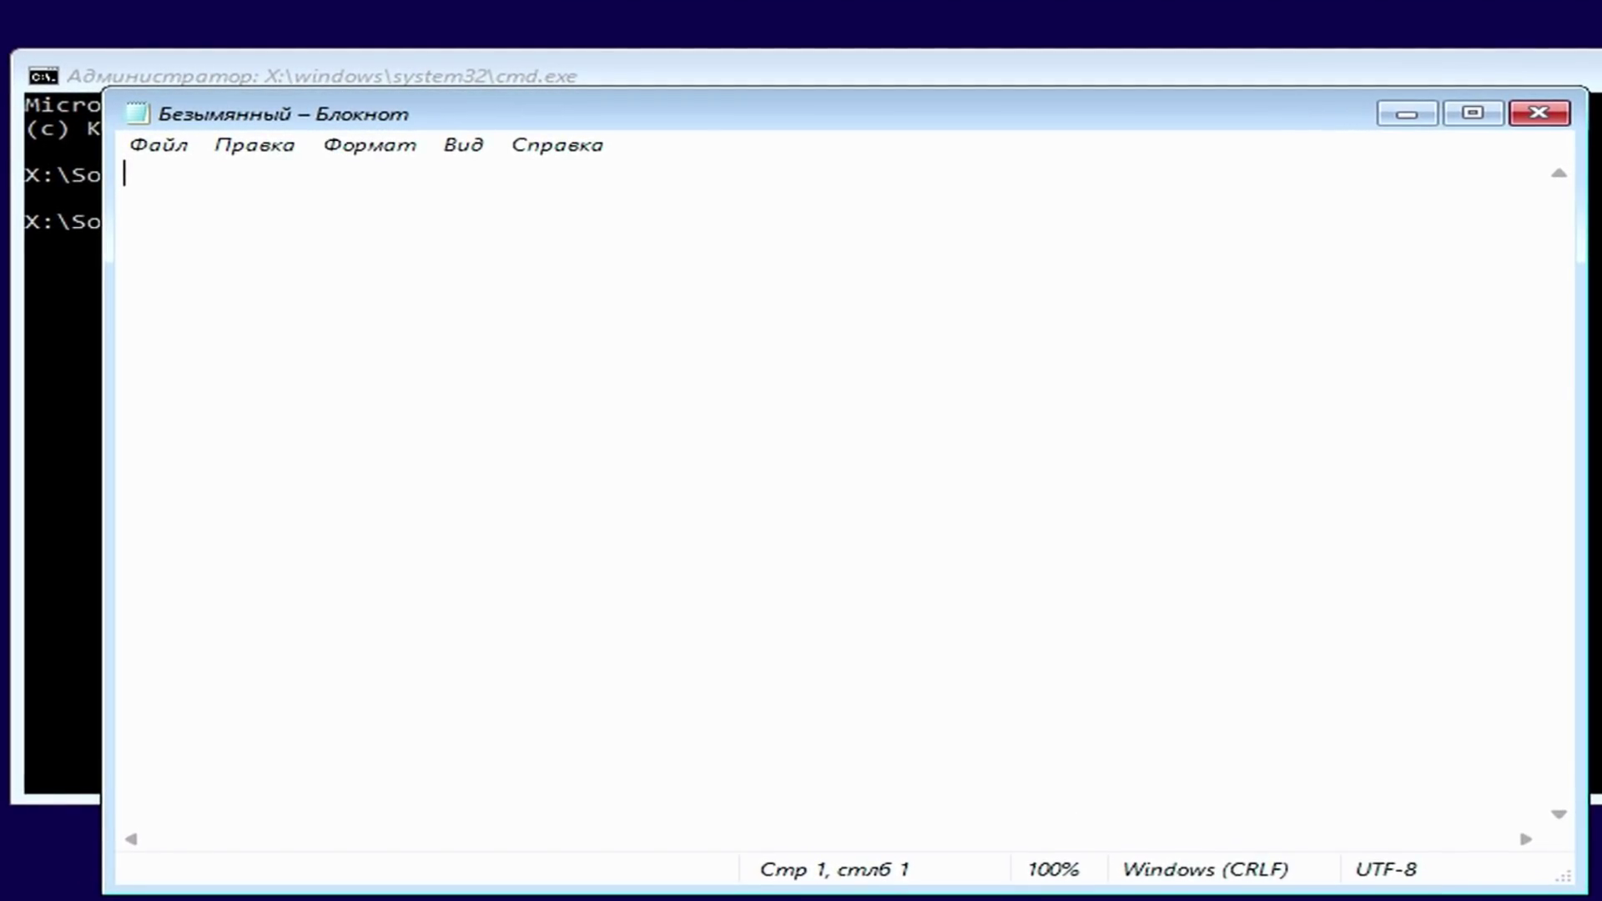
- Write three lines in the empty document: [Editionid], [Channel] and Retail
{"action": "type", "text": "["}
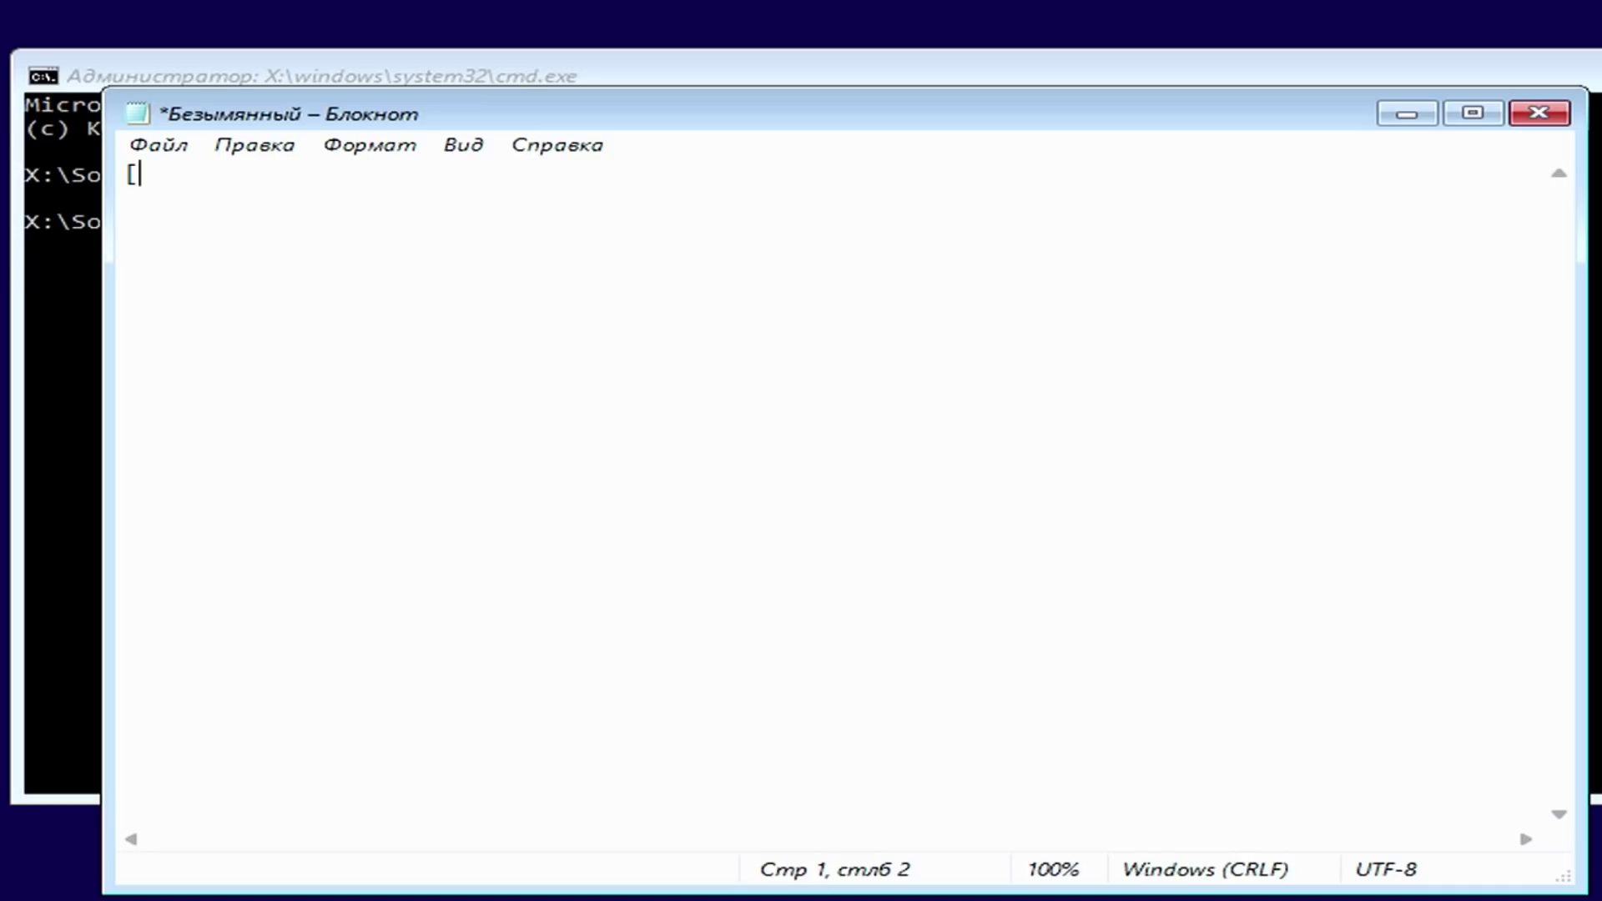
{"action": "type", "text": "Editionid"}
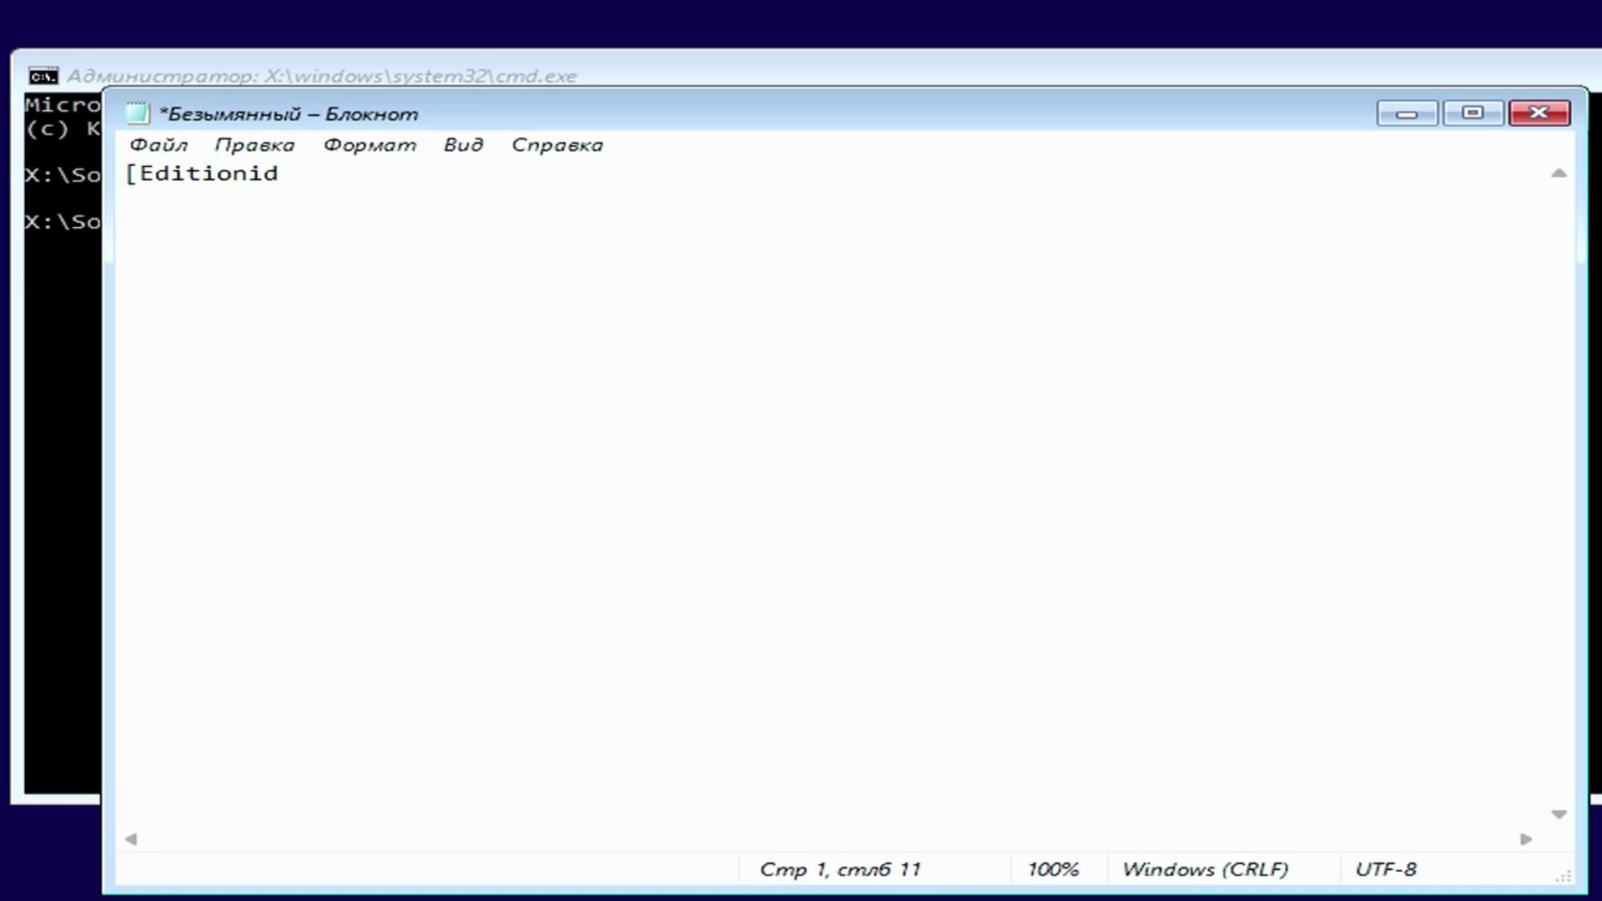
{"action": "type", "text": "]"}
{"action": "key", "text": "Return"}
{"action": "type", "text": "[Channe"}
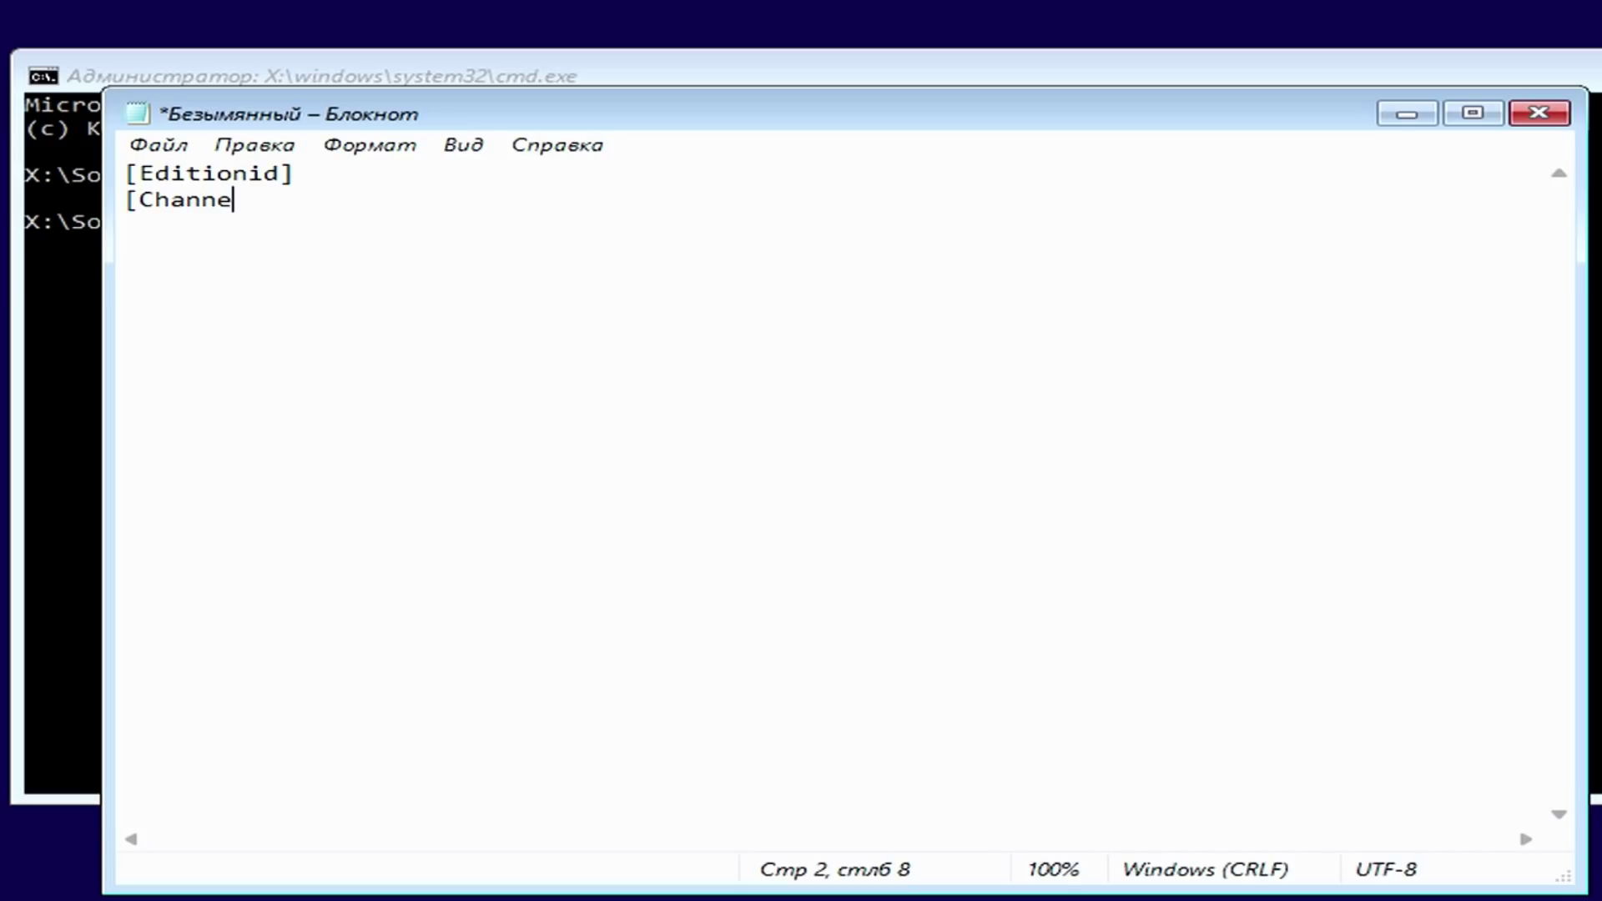
{"action": "type", "text": "l]"}
{"action": "key", "text": "Return"}
{"action": "type", "text": "Retai"}
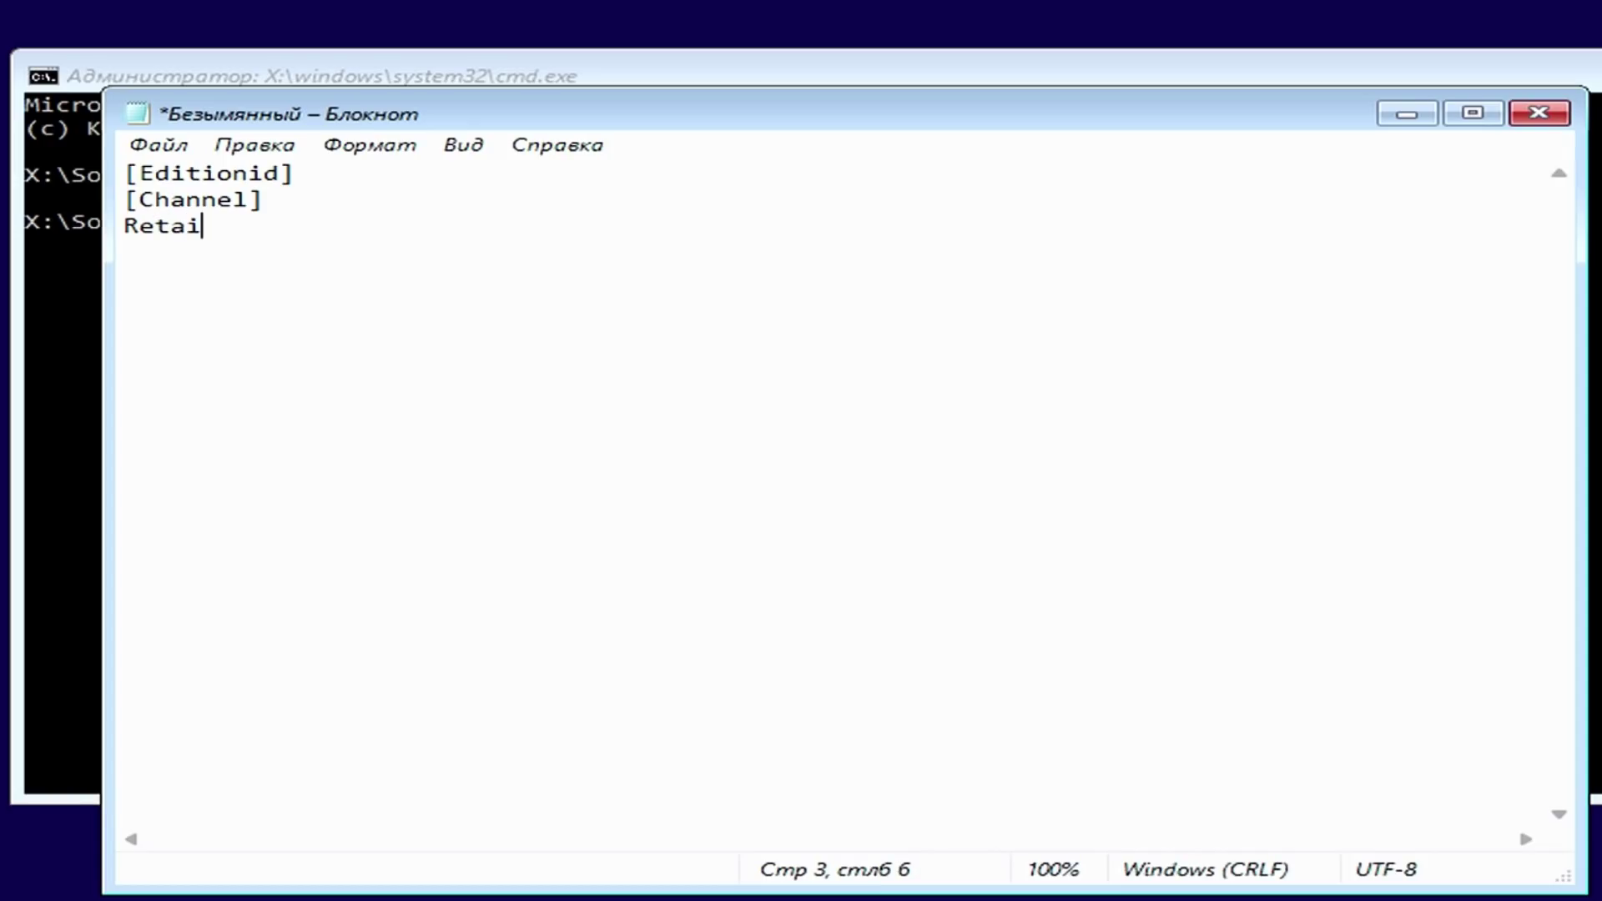
{"action": "type", "text": "l"}
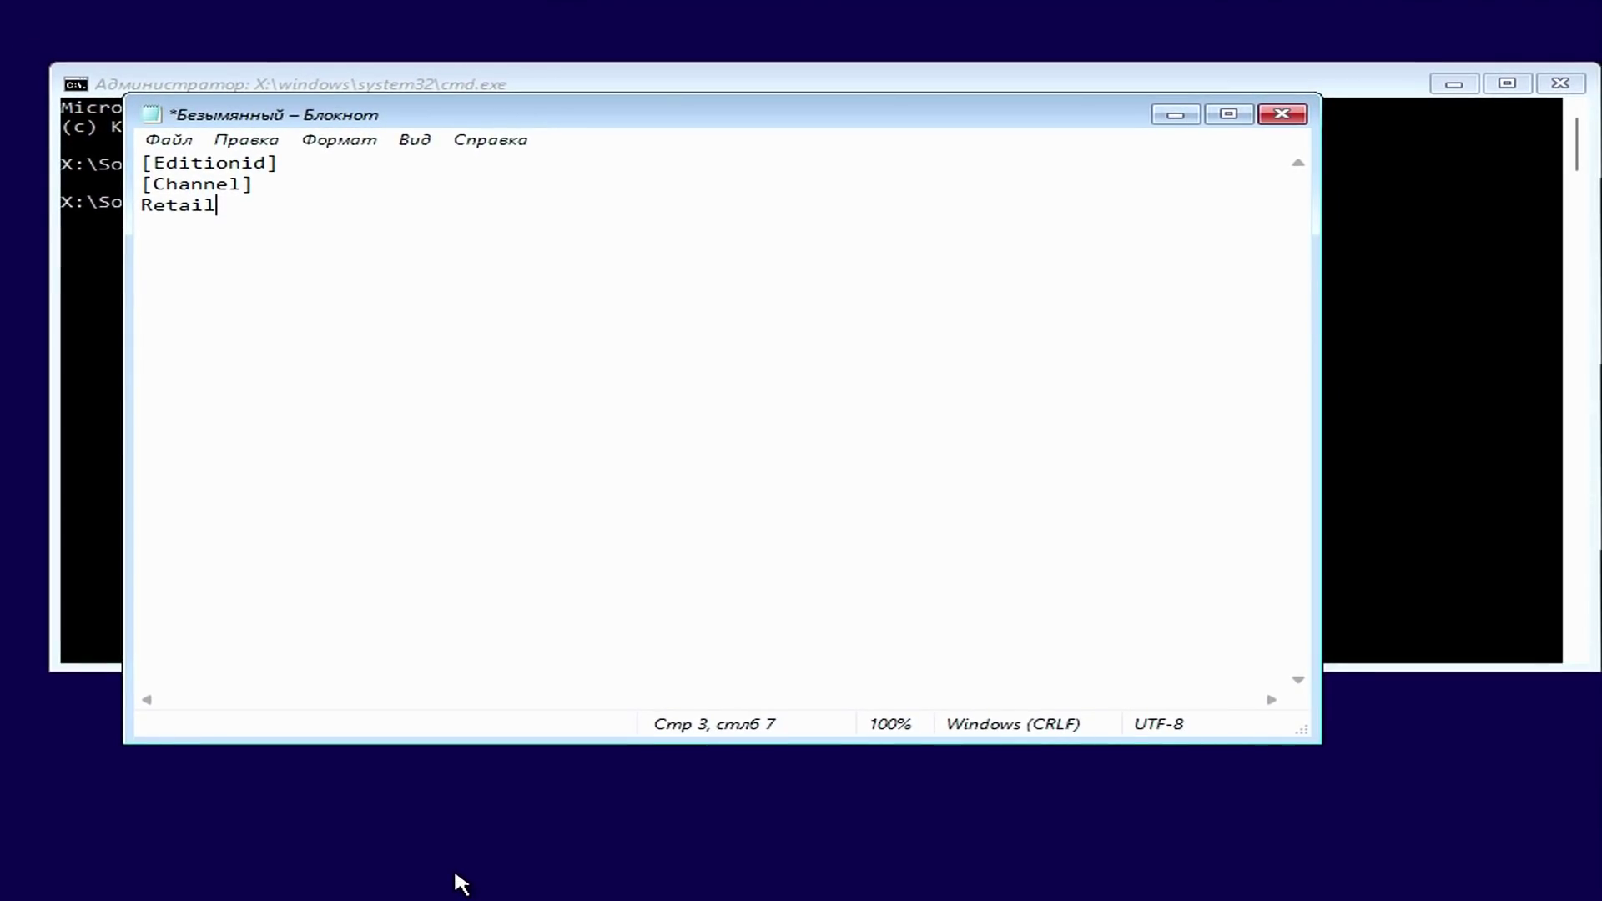
- Start saving the document under a new name and choose the sources folder on the ESD-USB (D:) drive as its location
{"action": "left_click", "coordinate": [176, 143]}
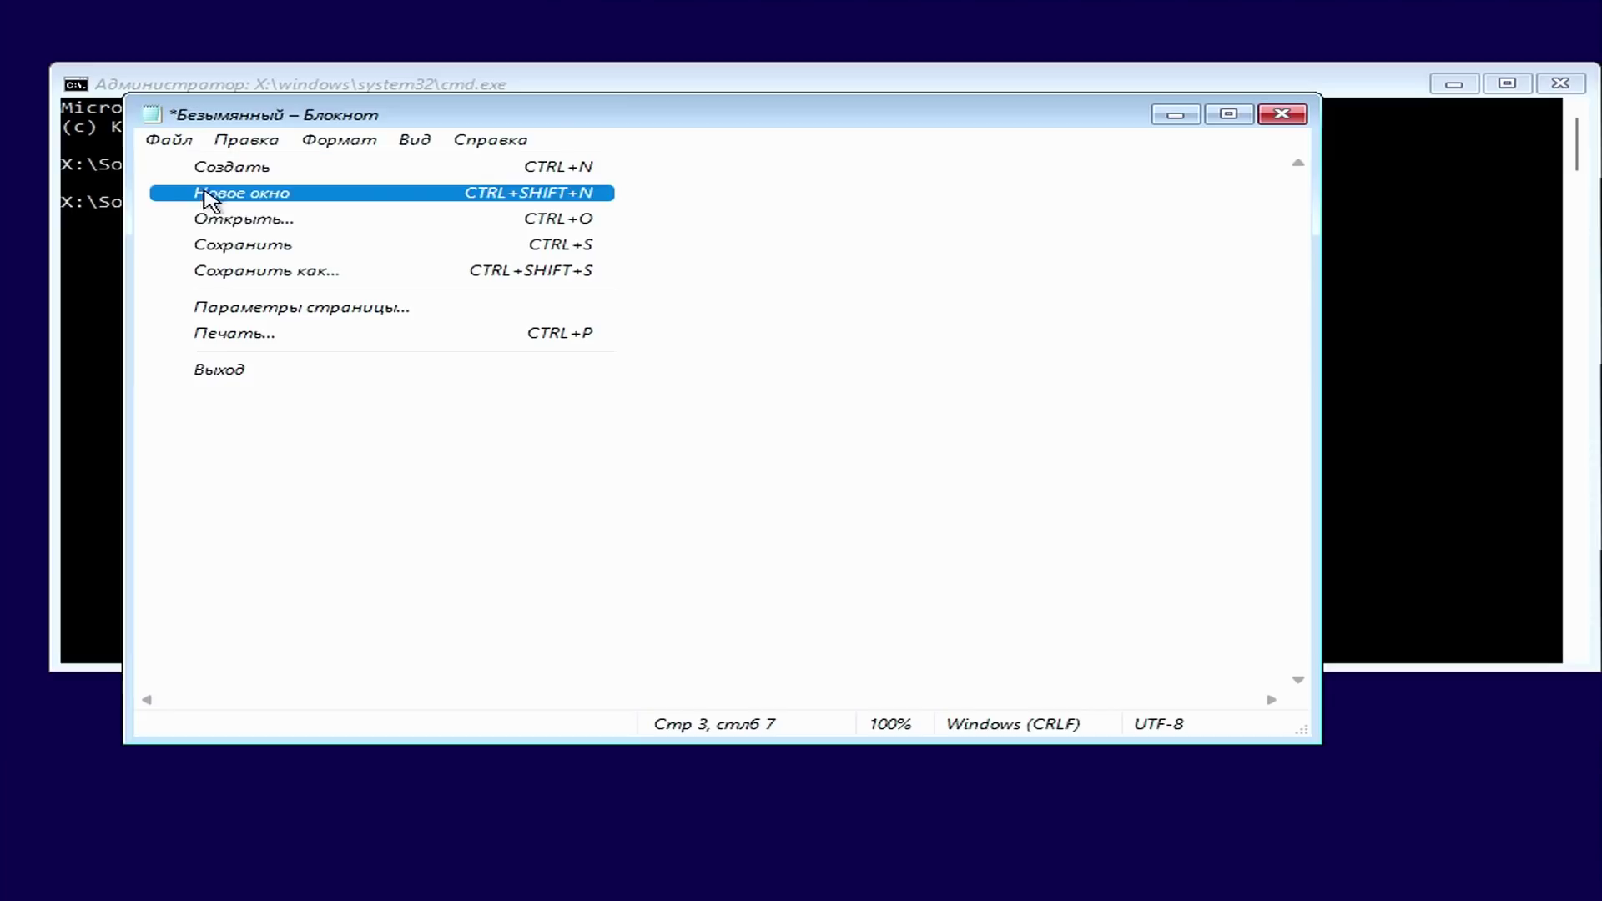
{"action": "left_click", "coordinate": [301, 272]}
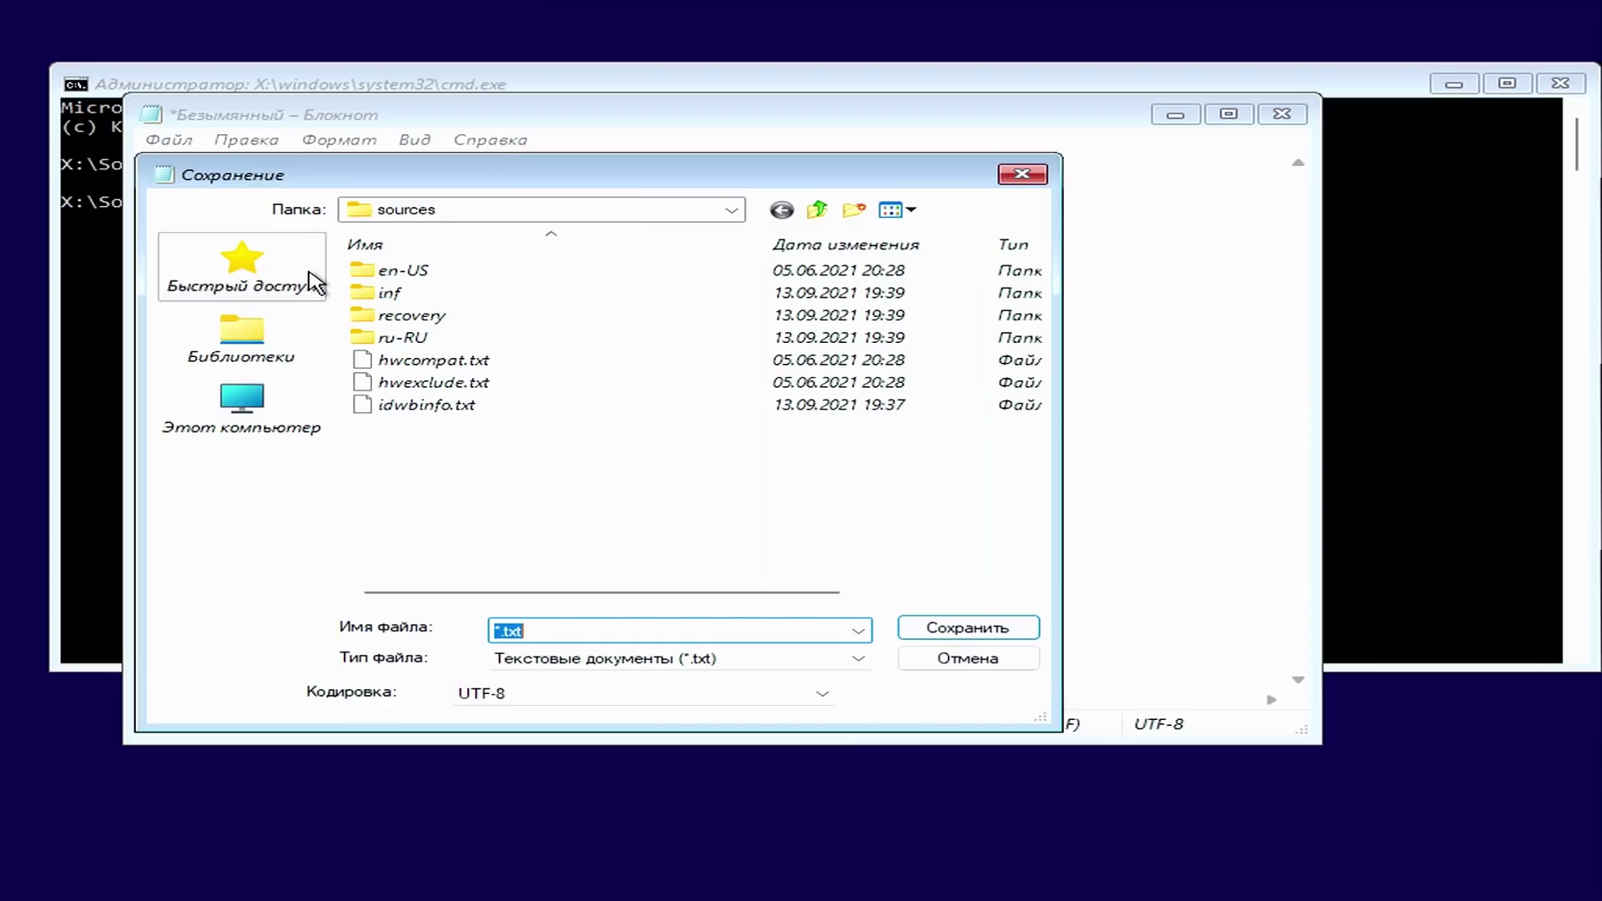
{"action": "left_click", "coordinate": [242, 408]}
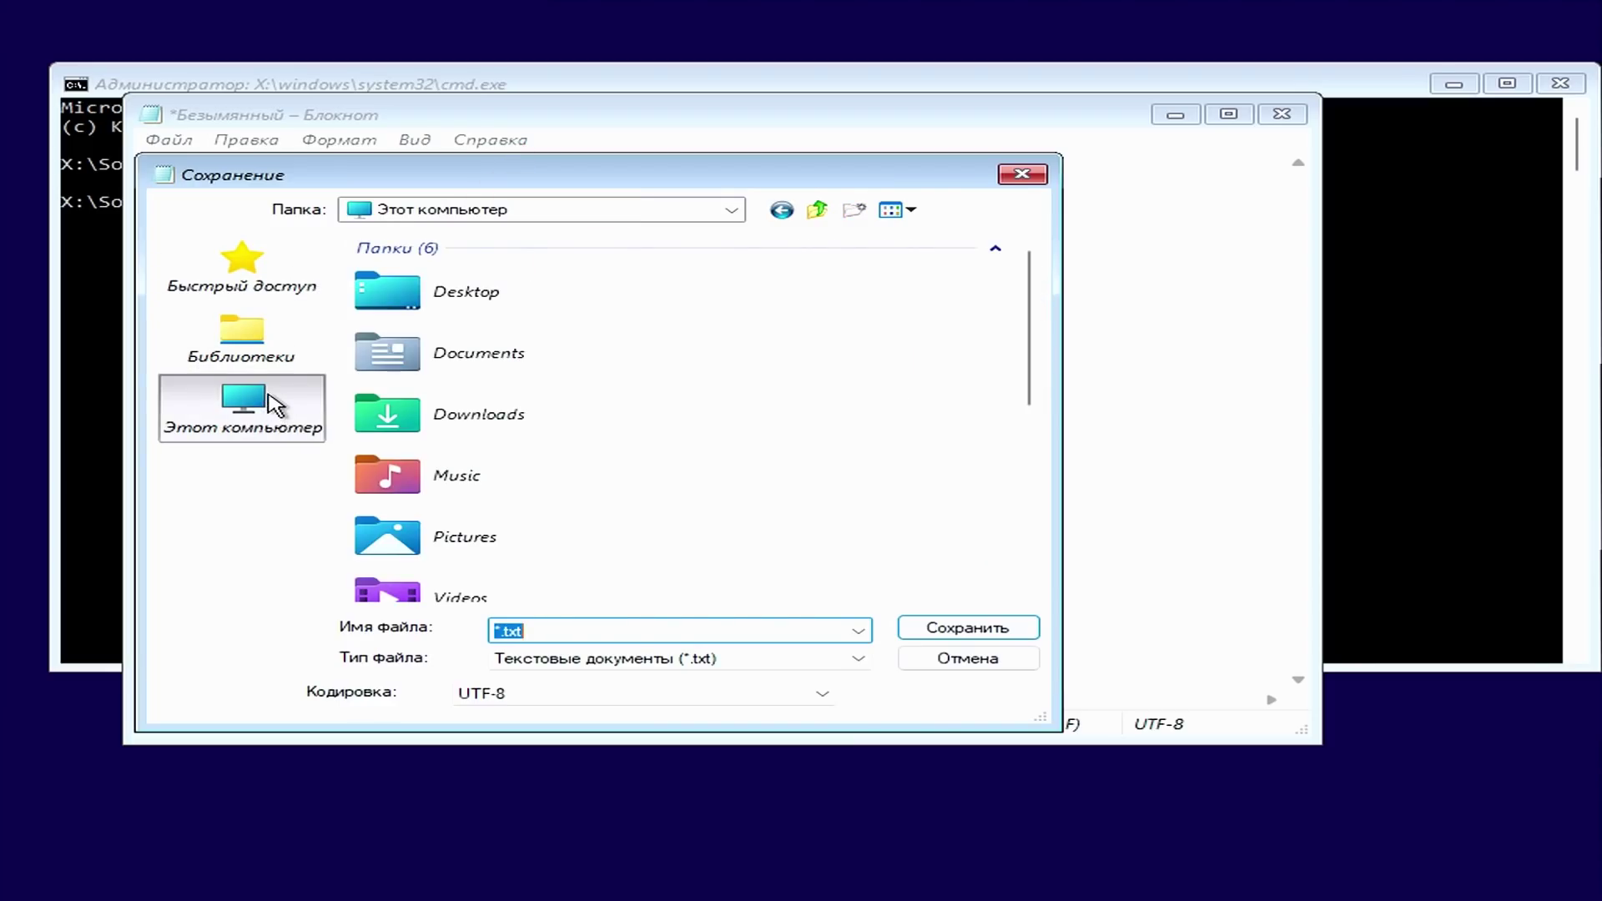
{"action": "left_click_drag", "start_coordinate": [1029, 360], "coordinate": [1059, 536]}
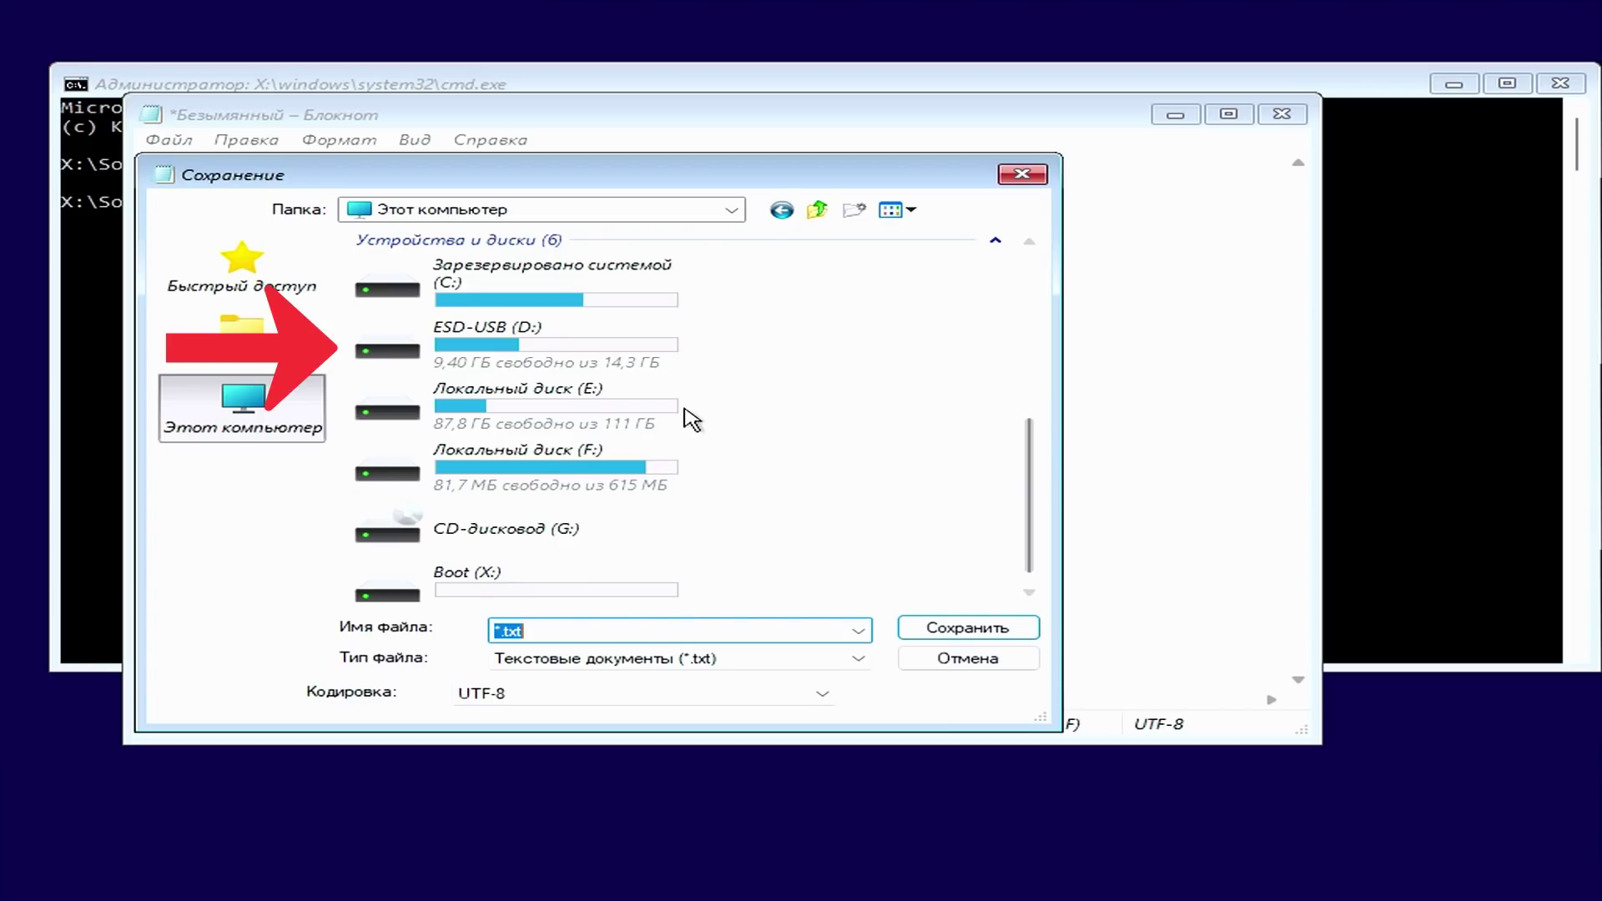
{"action": "left_click", "coordinate": [527, 367]}
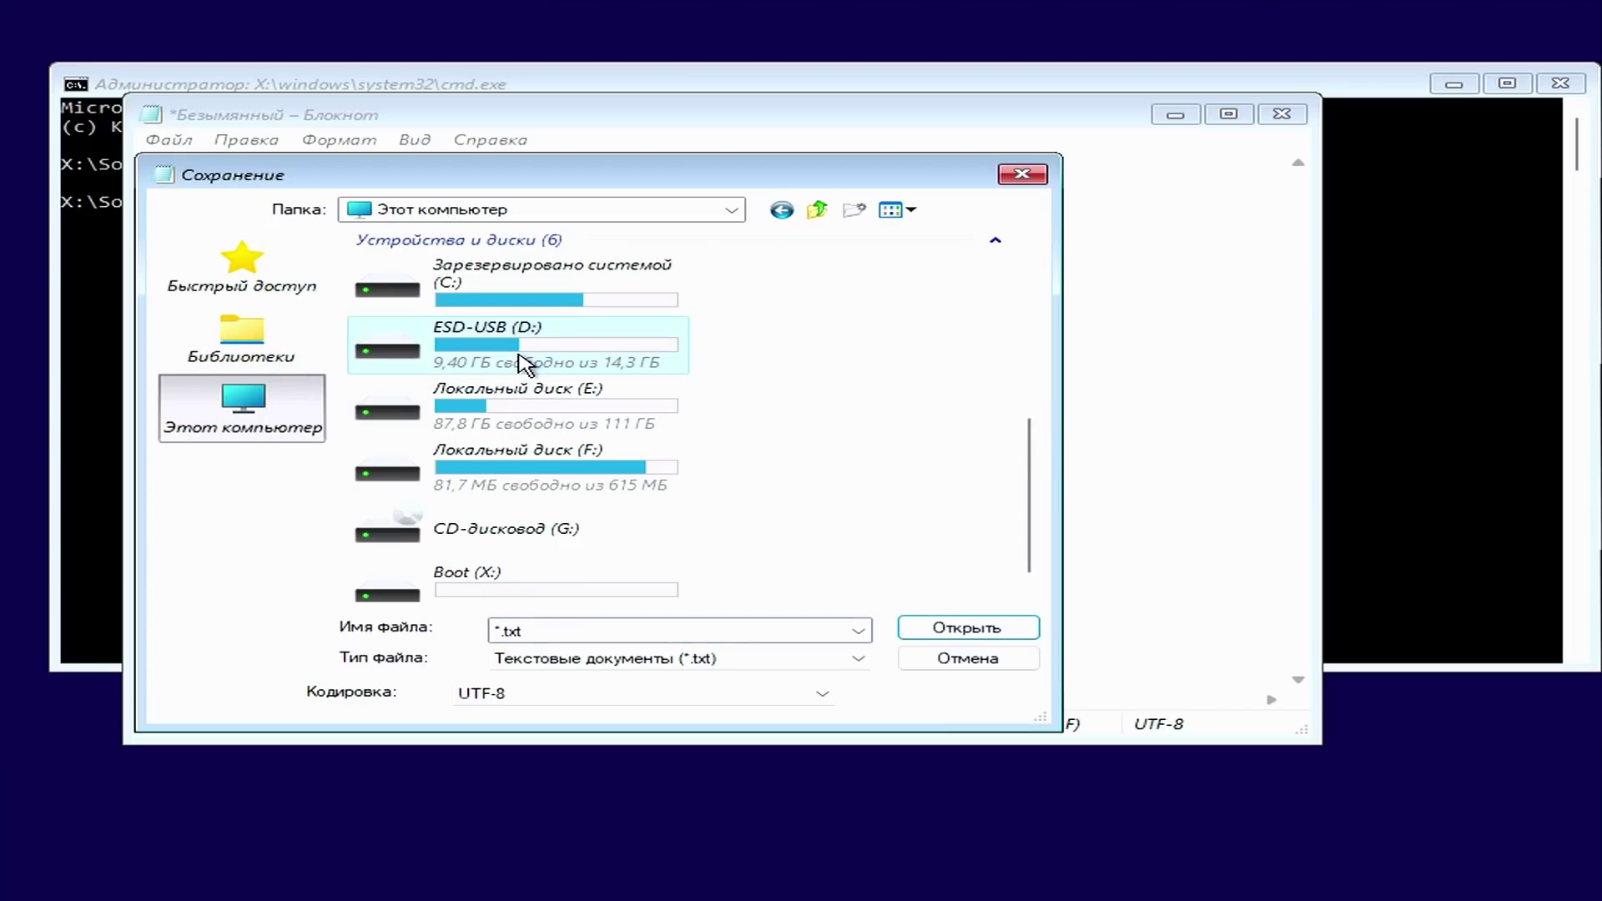
{"action": "left_click", "coordinate": [971, 622]}
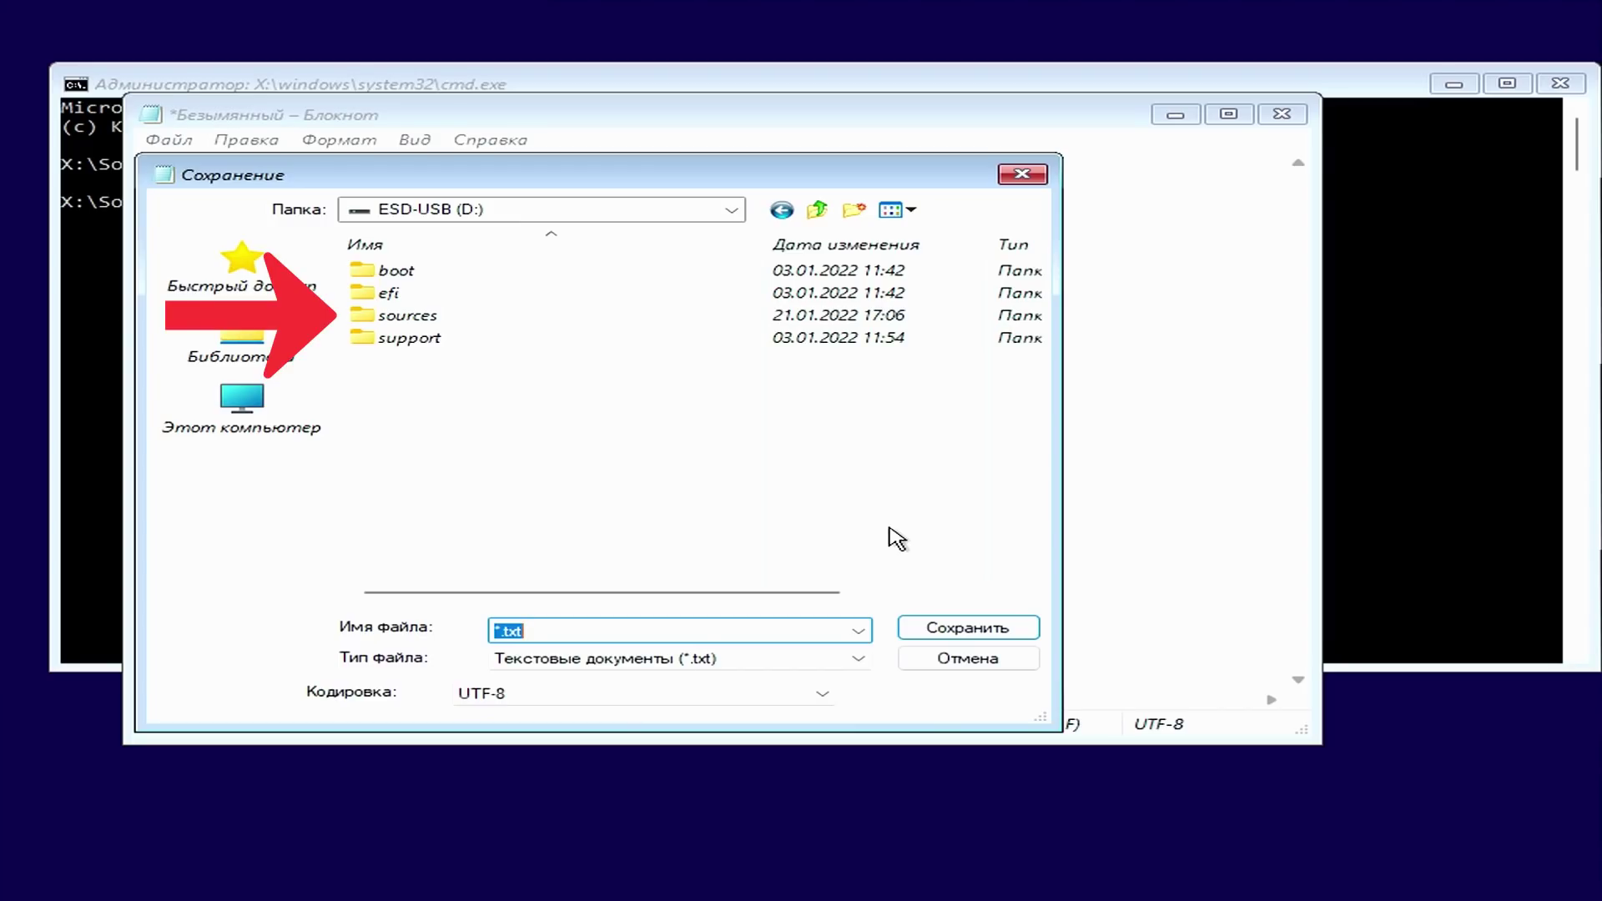
{"action": "left_click", "coordinate": [387, 319]}
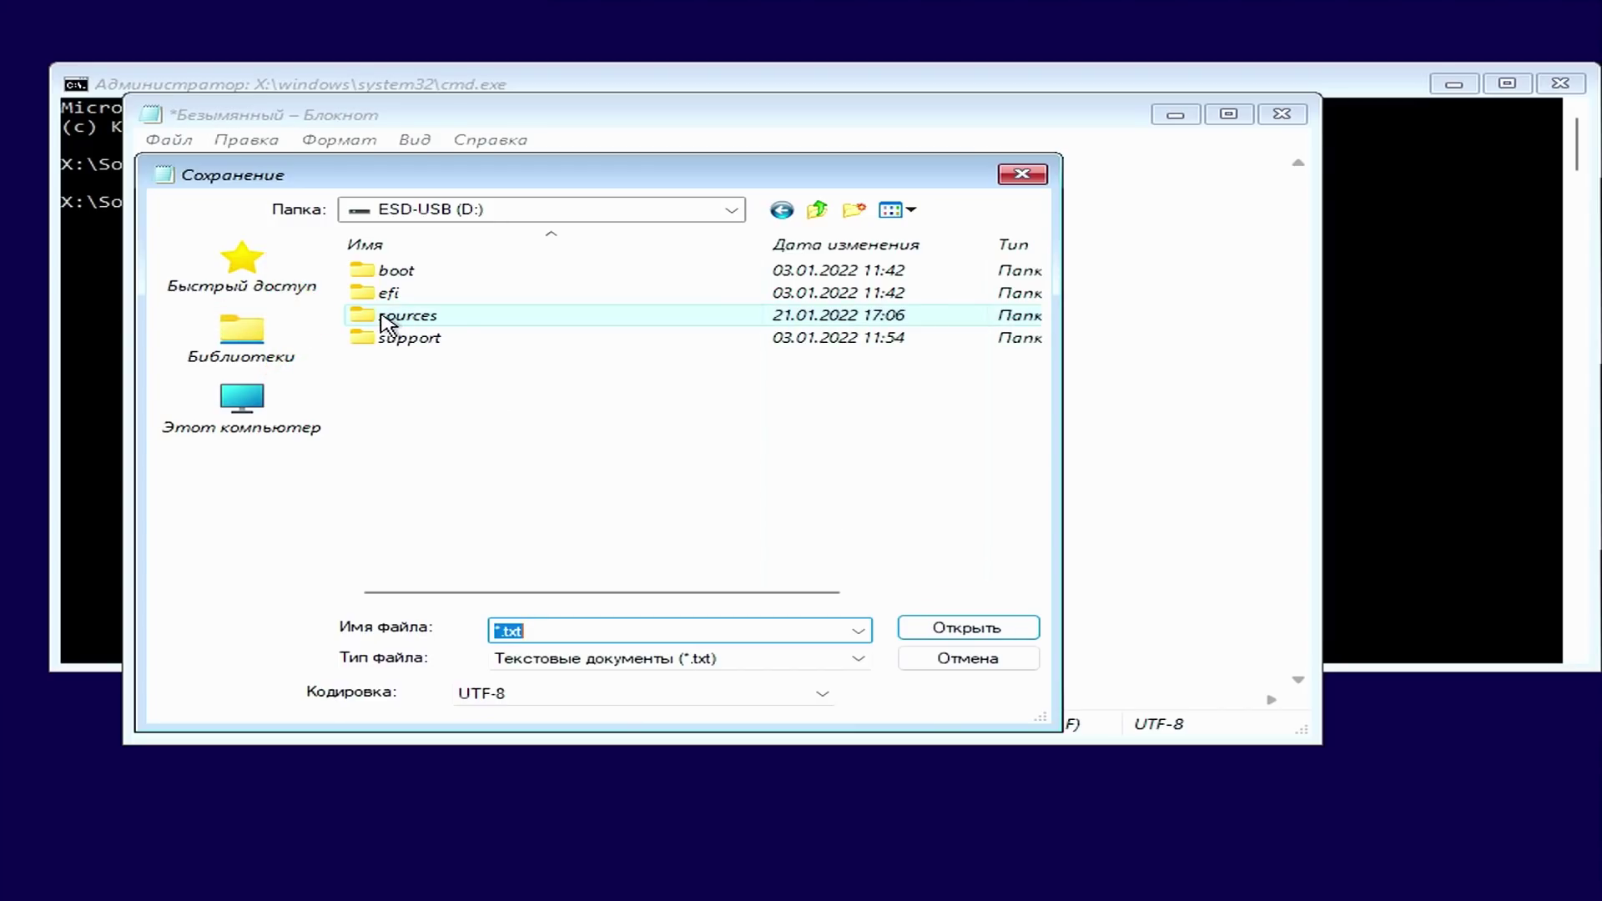
{"action": "left_click", "coordinate": [985, 636]}
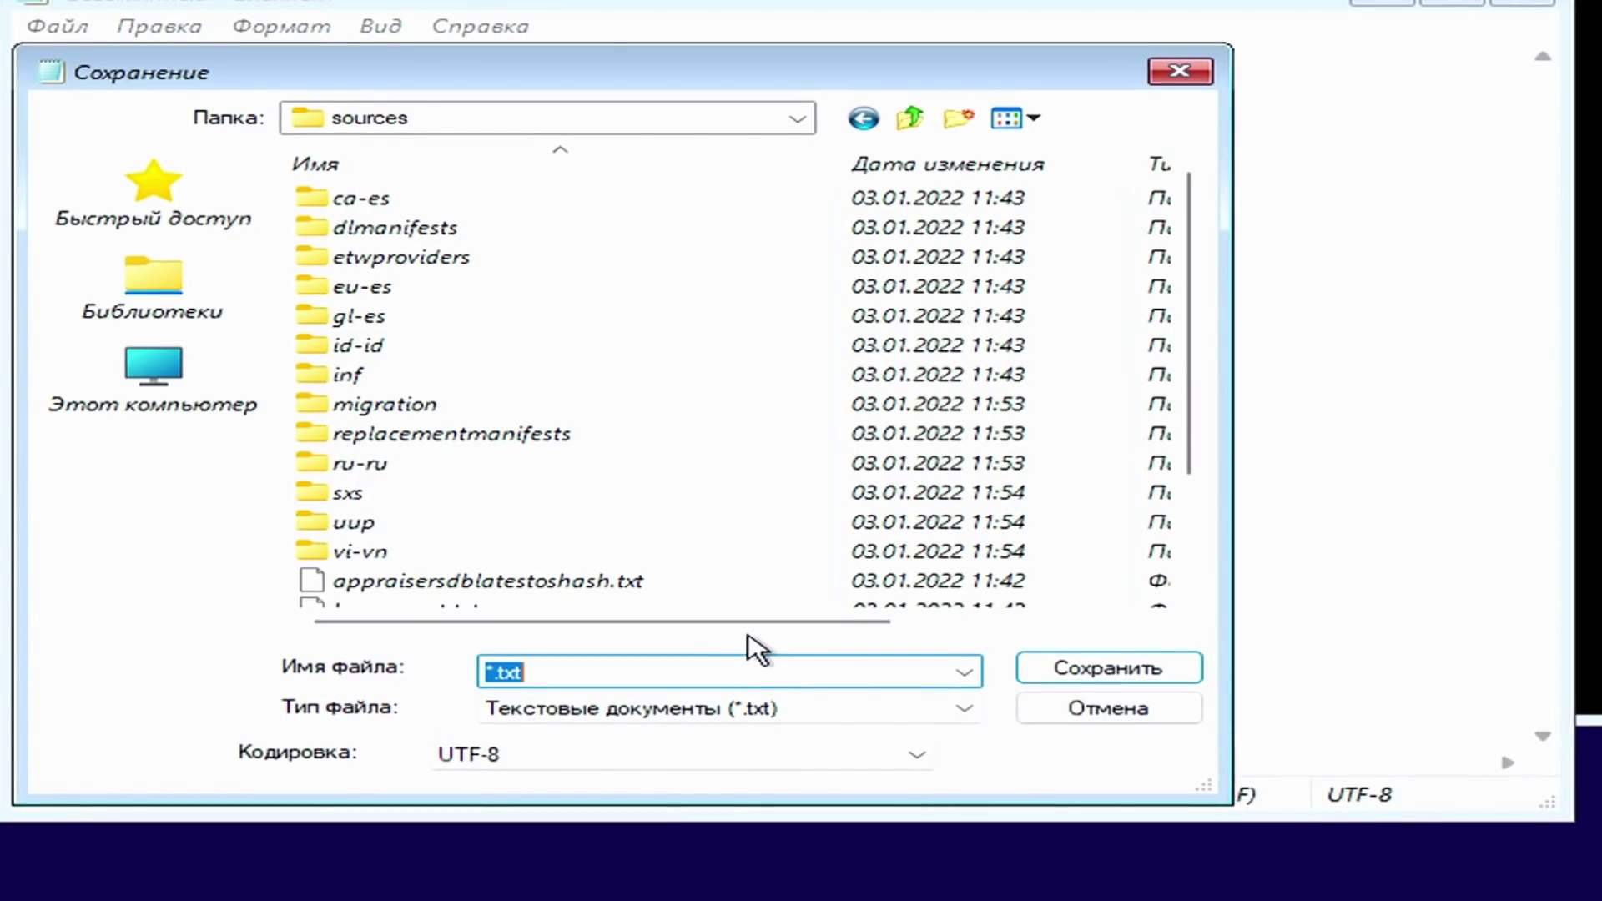
- Save the document as ei.cfg with file type "Все файлы" and UTF-8 encoding
{"action": "left_click", "coordinate": [968, 709]}
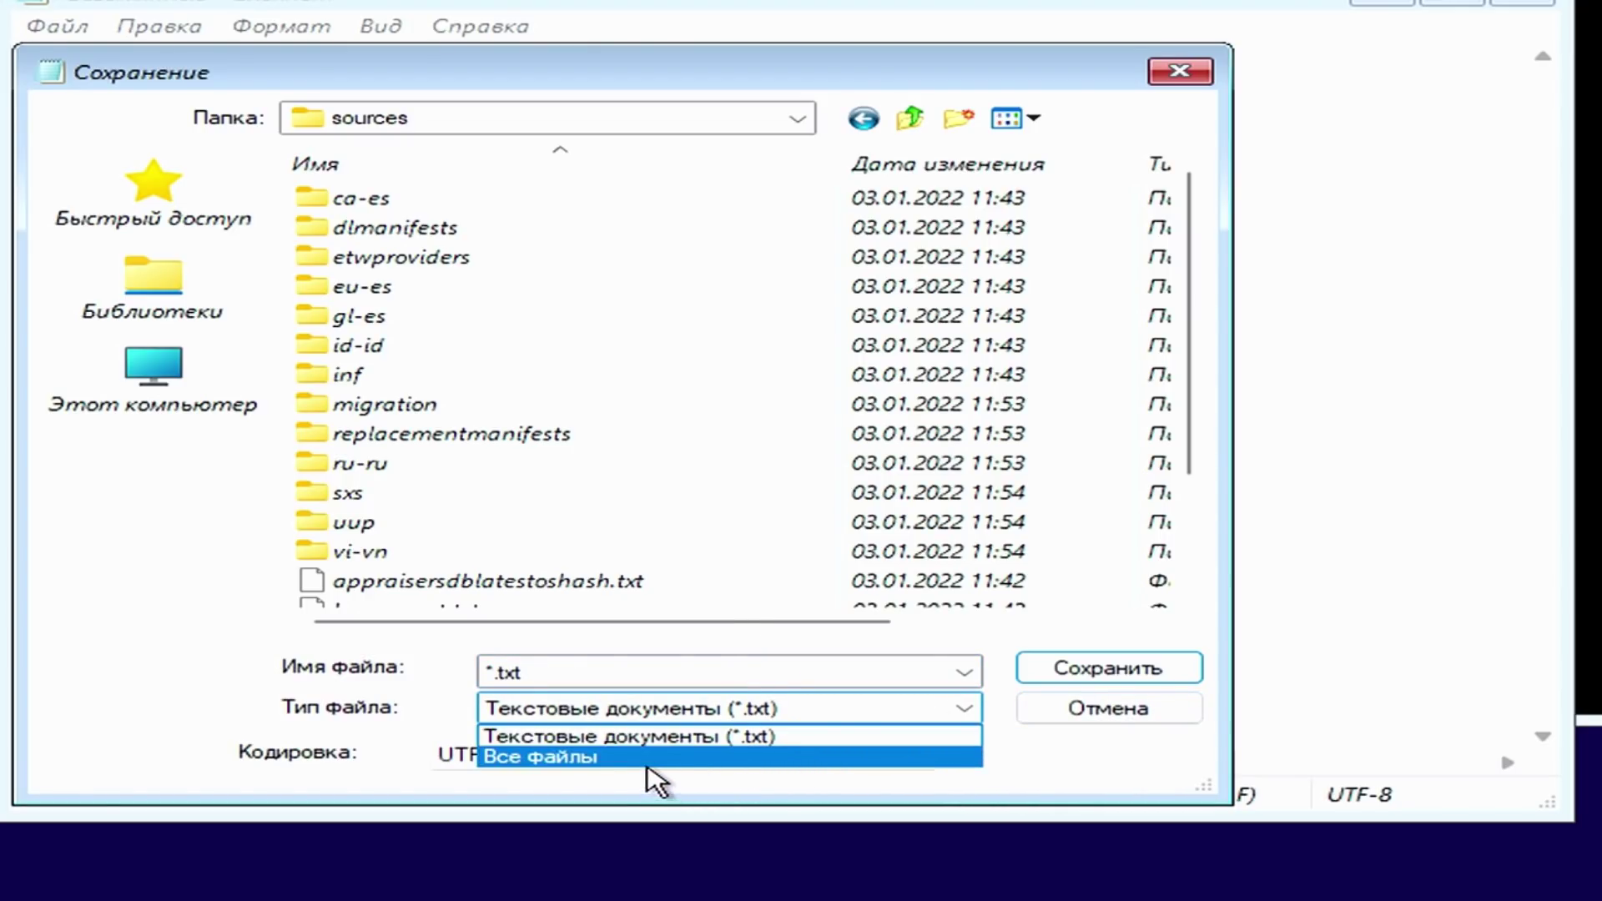
{"action": "left_click", "coordinate": [594, 758]}
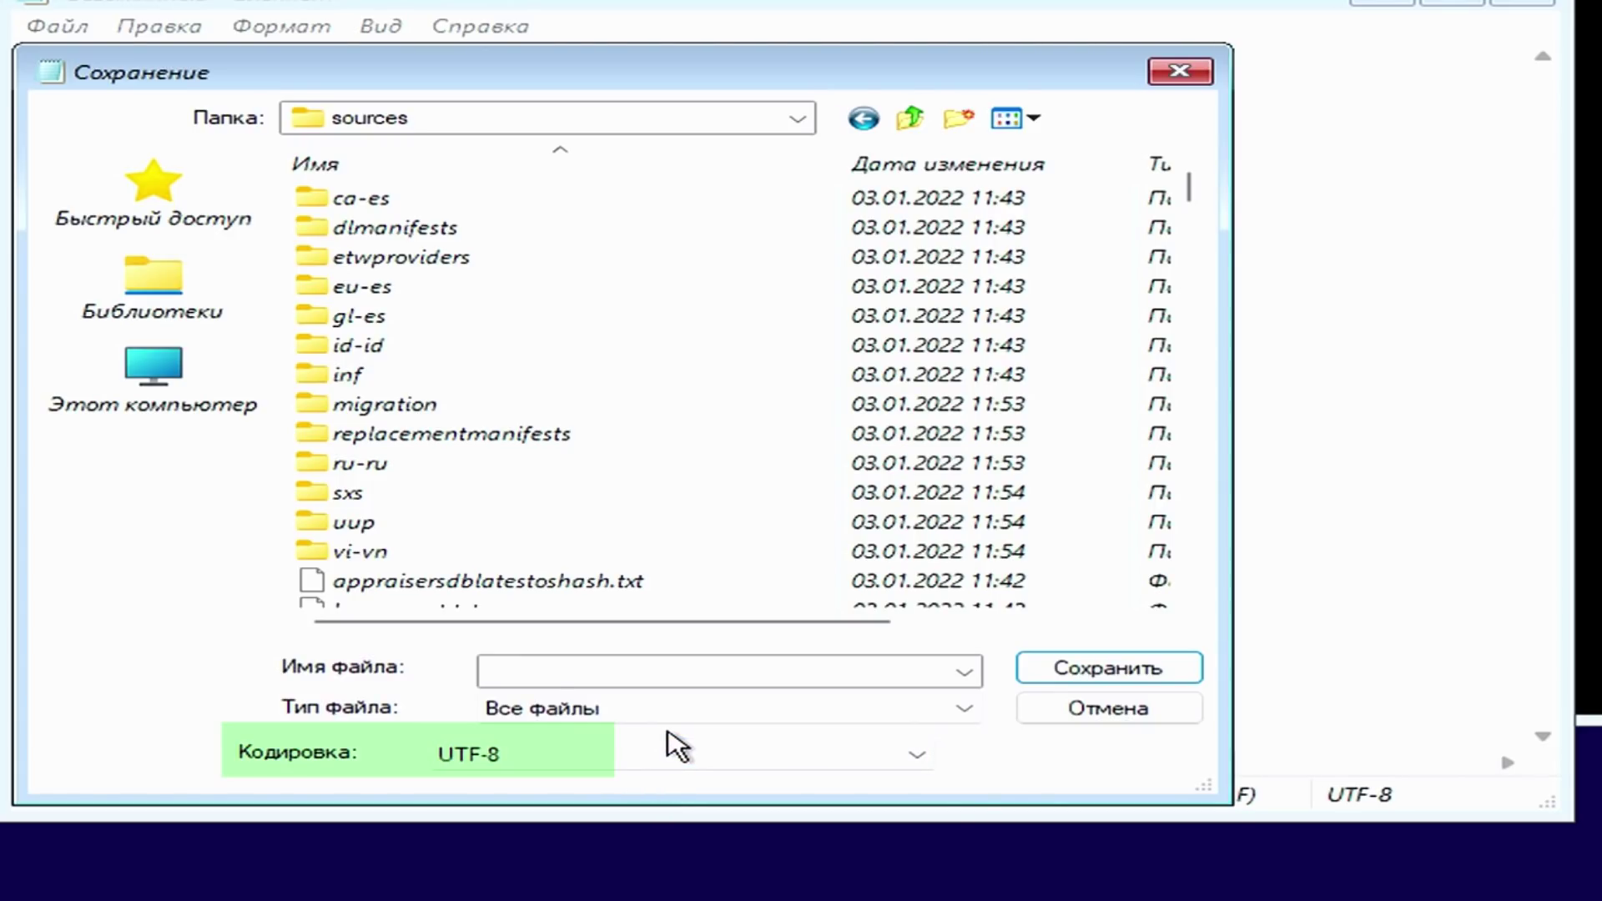
{"action": "left_click", "coordinate": [915, 756]}
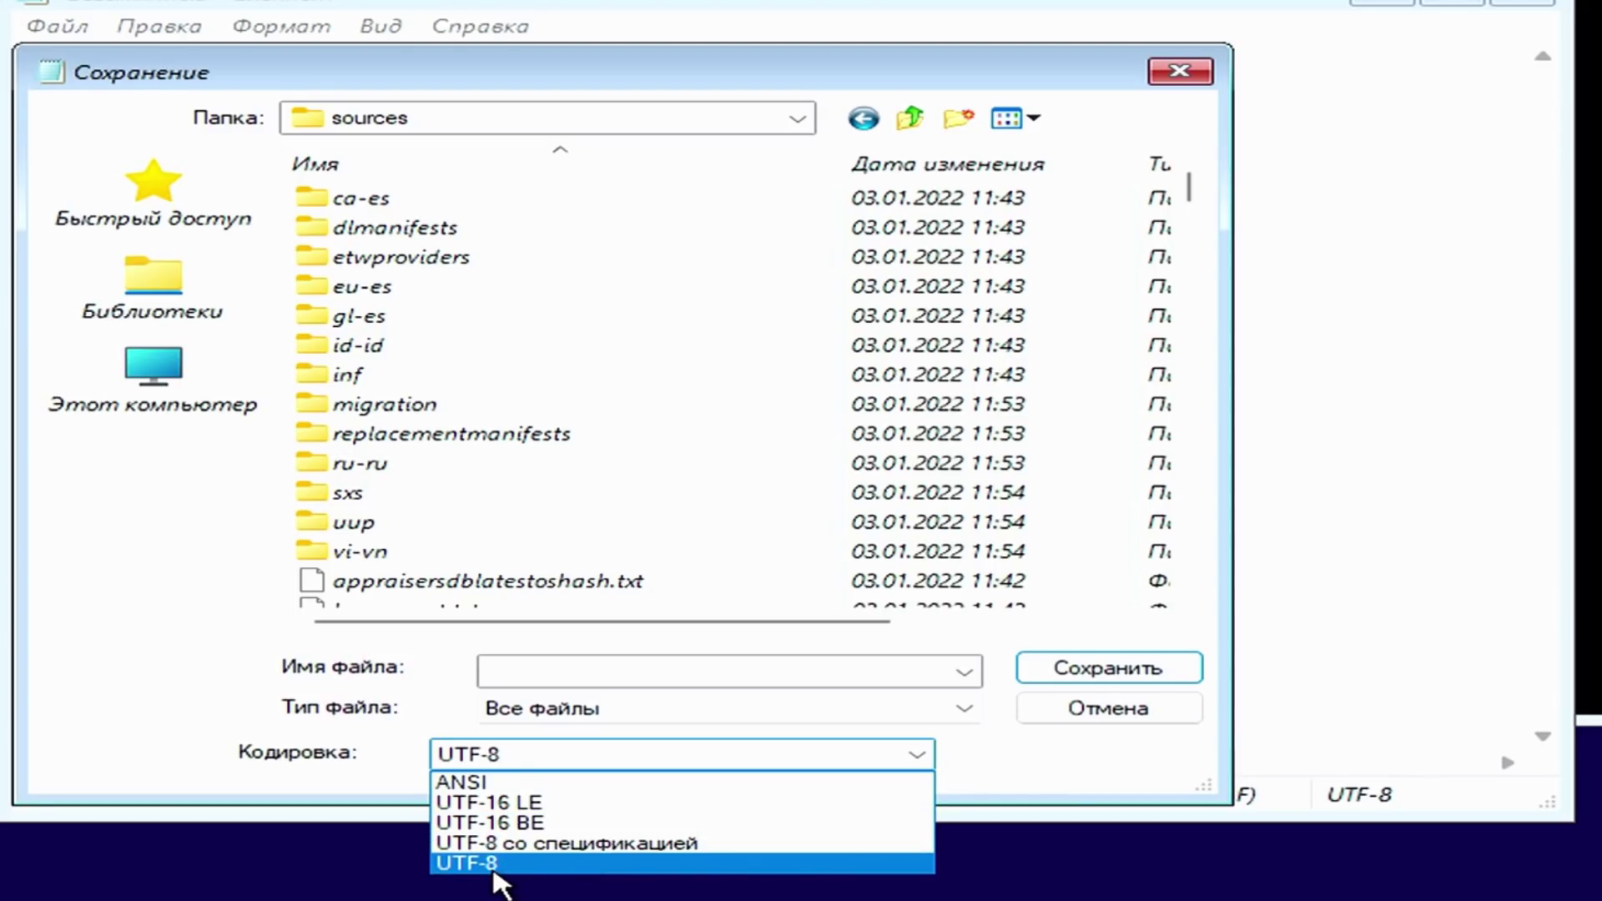
{"action": "left_click", "coordinate": [578, 863]}
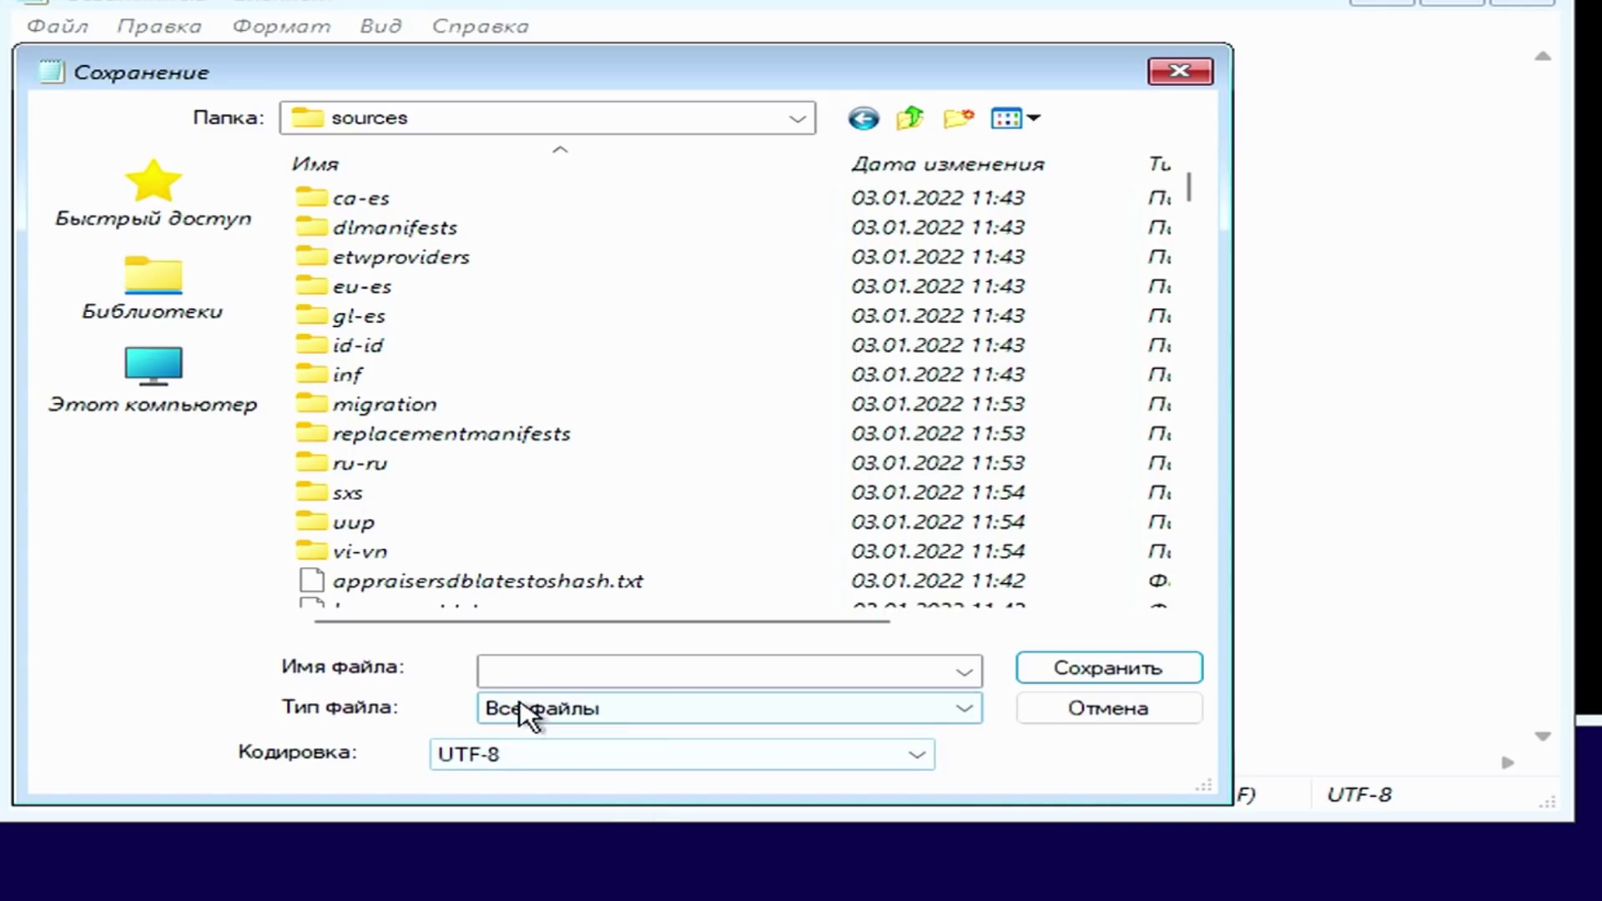
{"action": "left_click", "coordinate": [494, 671]}
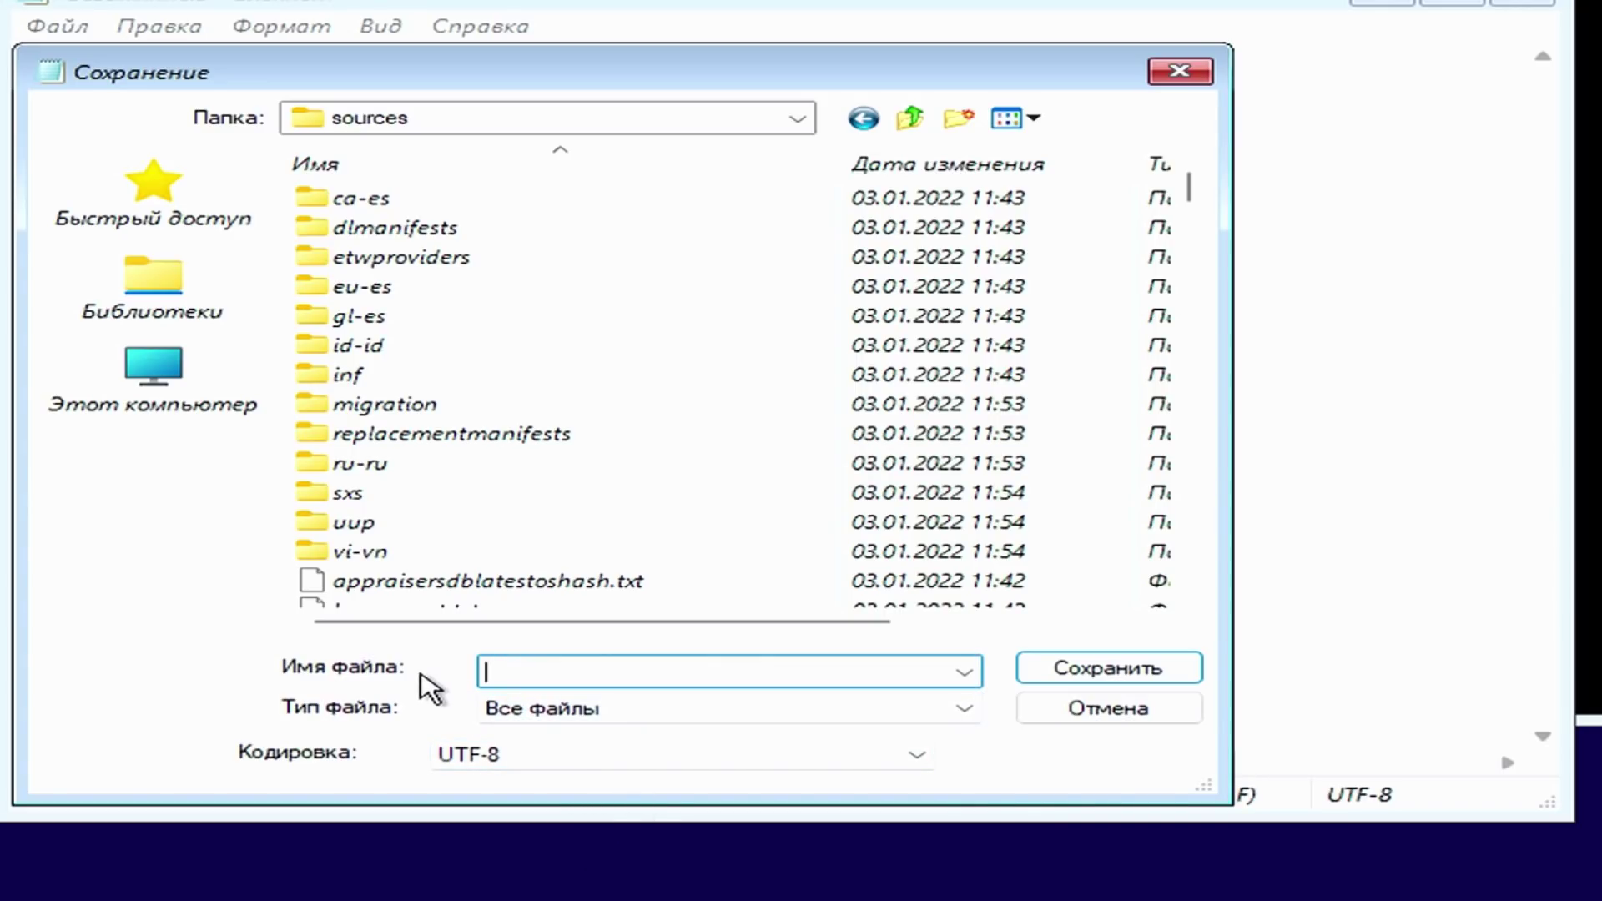
{"action": "type", "text": "ei.cf"}
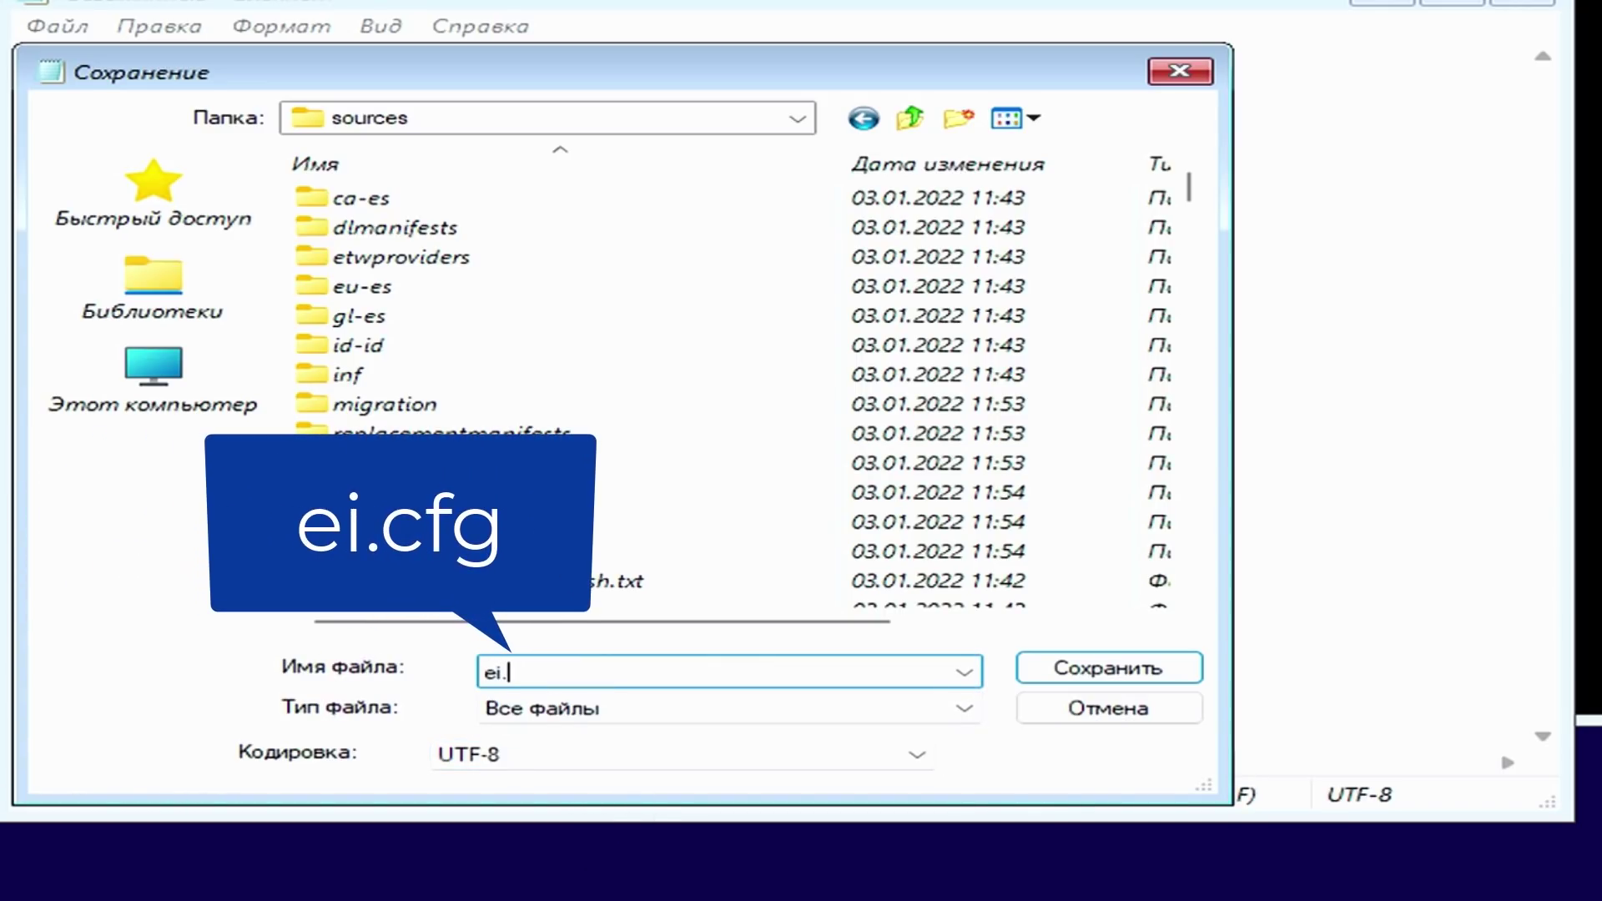
{"action": "type", "text": "g"}
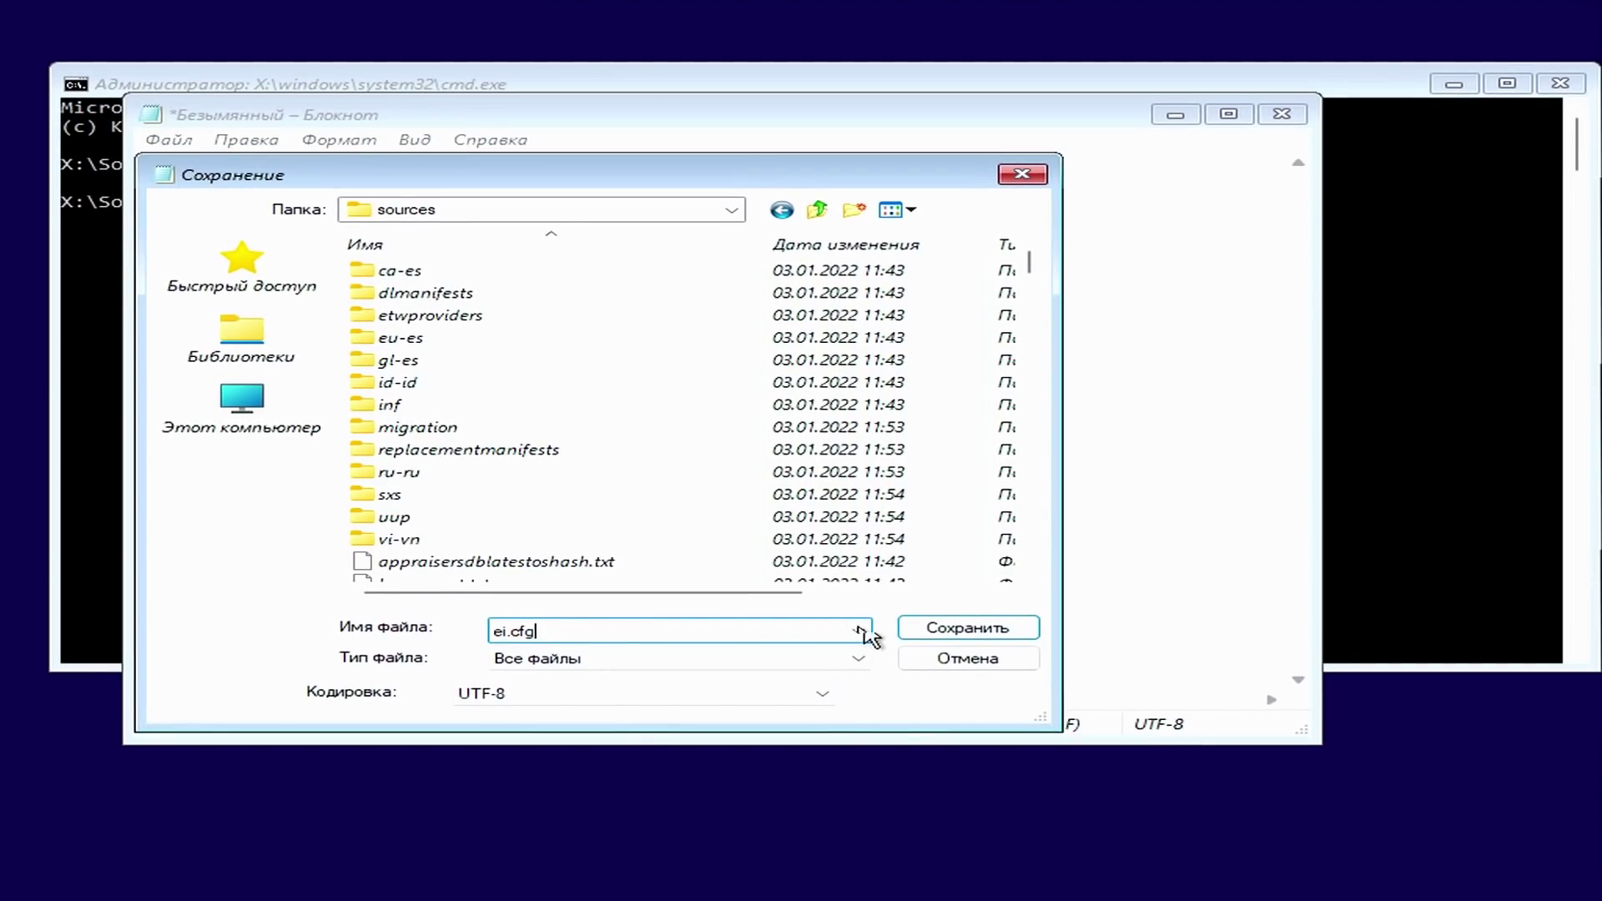
{"action": "left_click", "coordinate": [918, 629]}
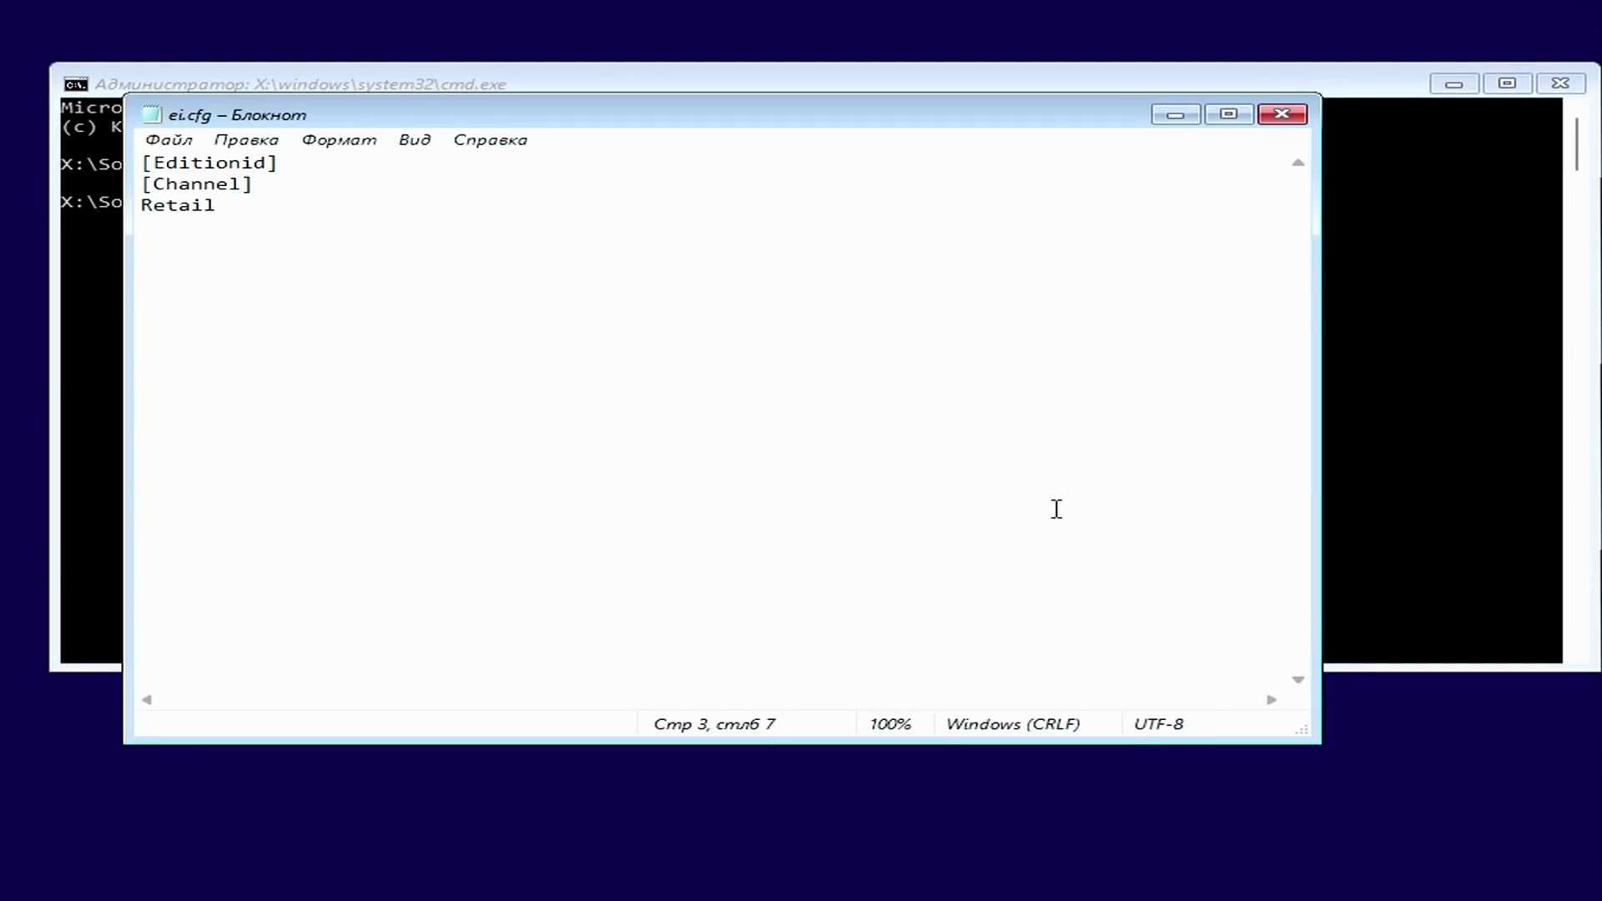
- Close the text editor and the command prompt to return to the Windows setup window
{"action": "left_click", "coordinate": [1283, 115]}
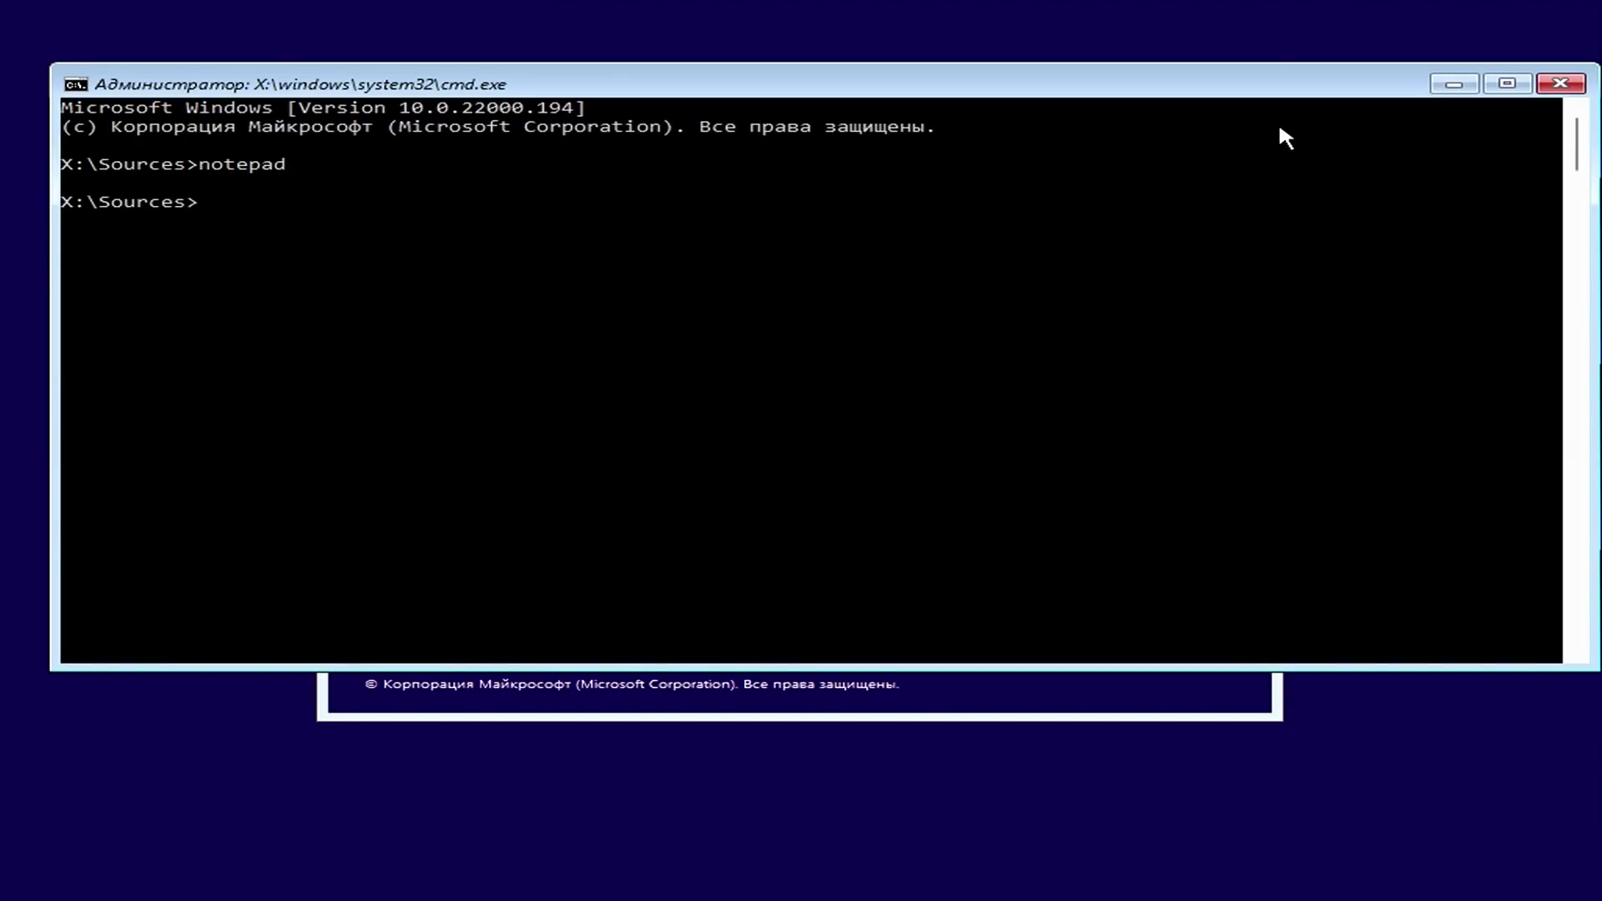
{"action": "left_click", "coordinate": [1559, 84]}
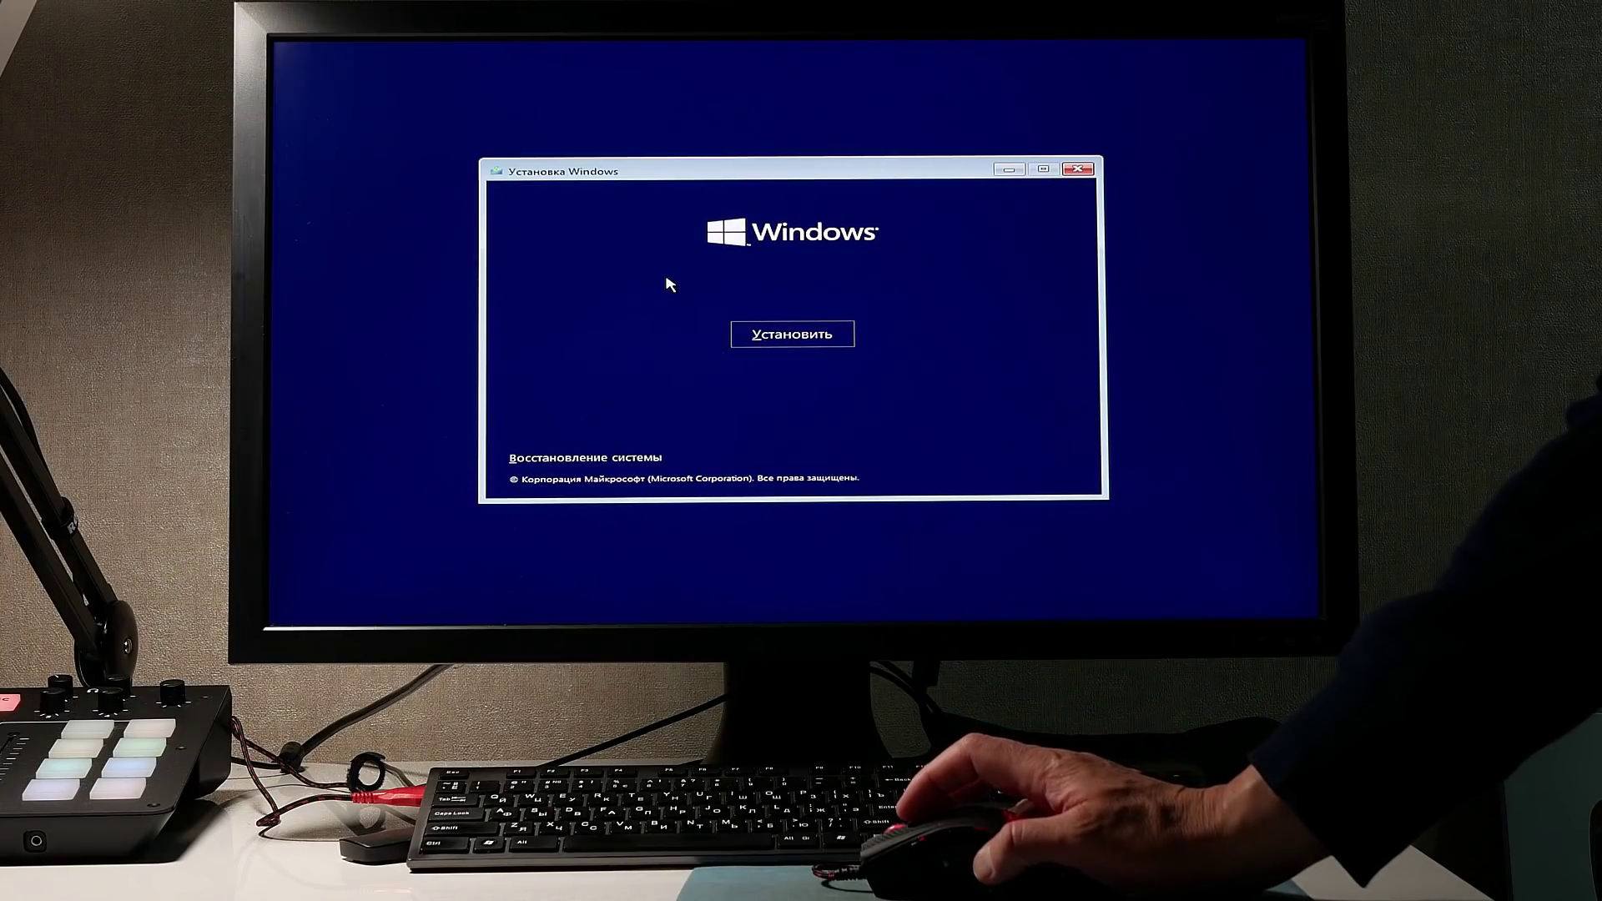
- Start the Windows installation and proceed with Windows 11 Pro as the operating system
{"action": "left_click", "coordinate": [815, 334]}
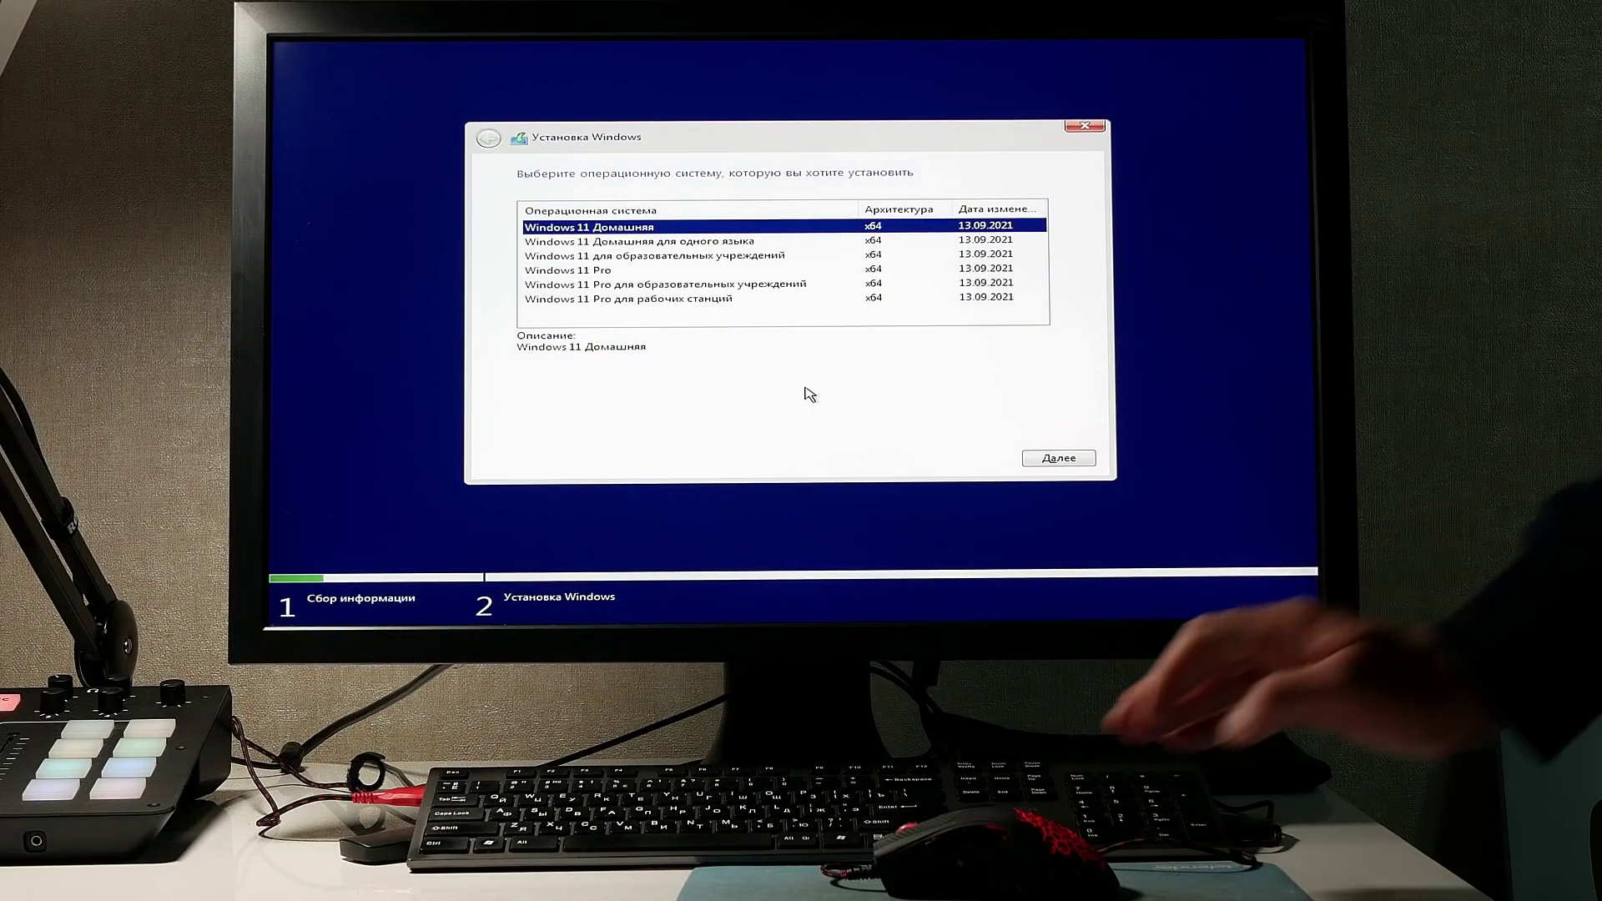
{"action": "left_click", "coordinate": [567, 272]}
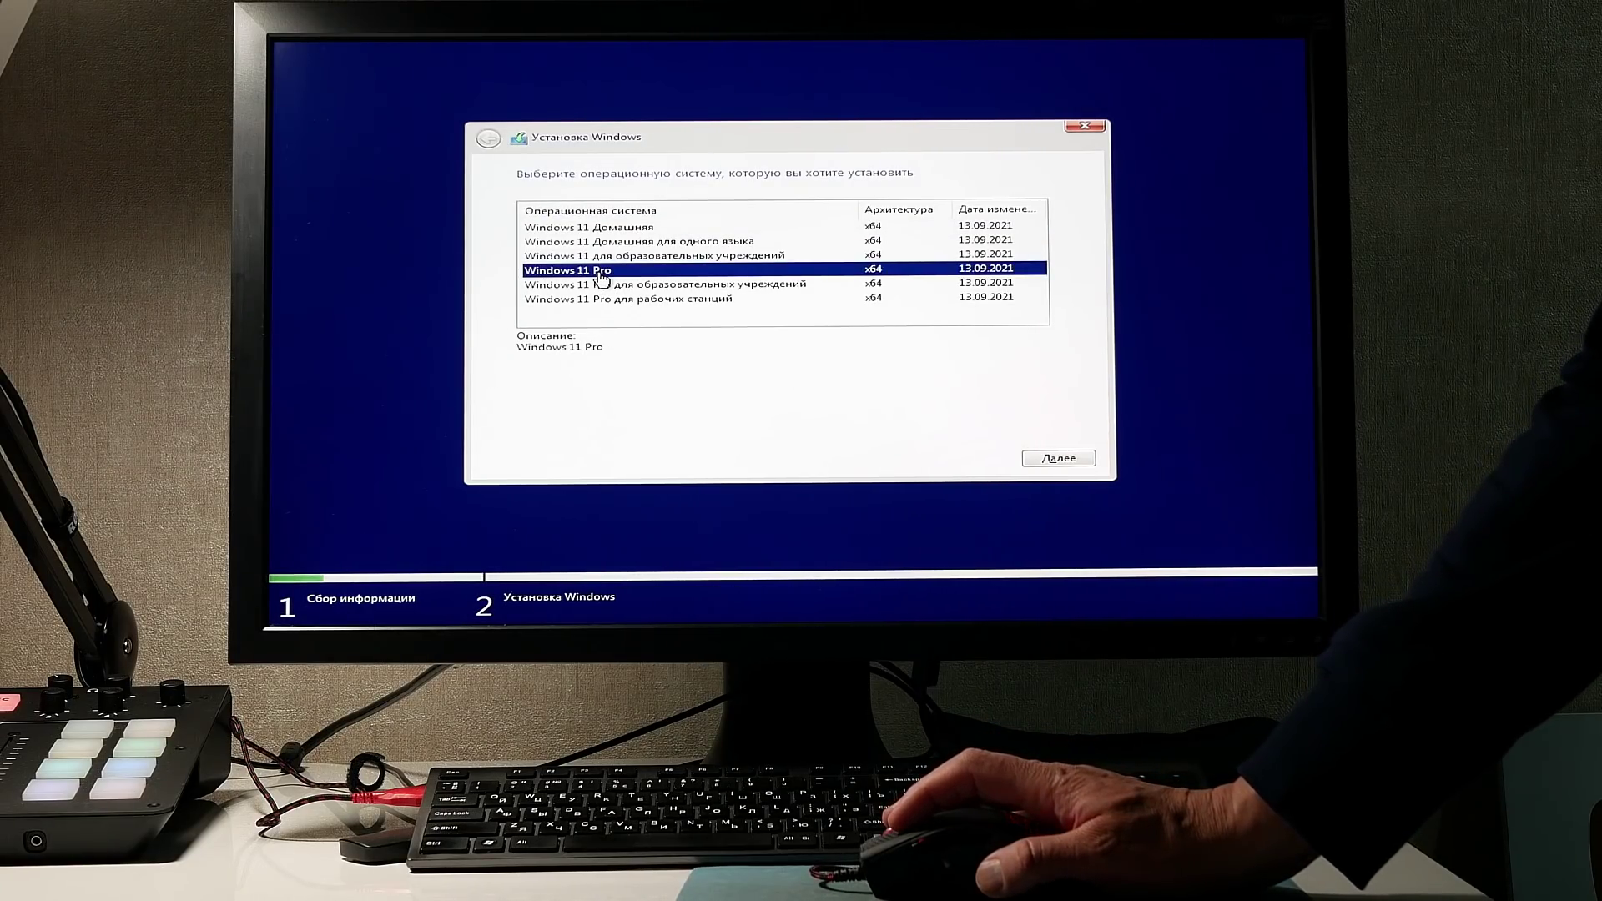
{"action": "left_click", "coordinate": [1060, 459]}
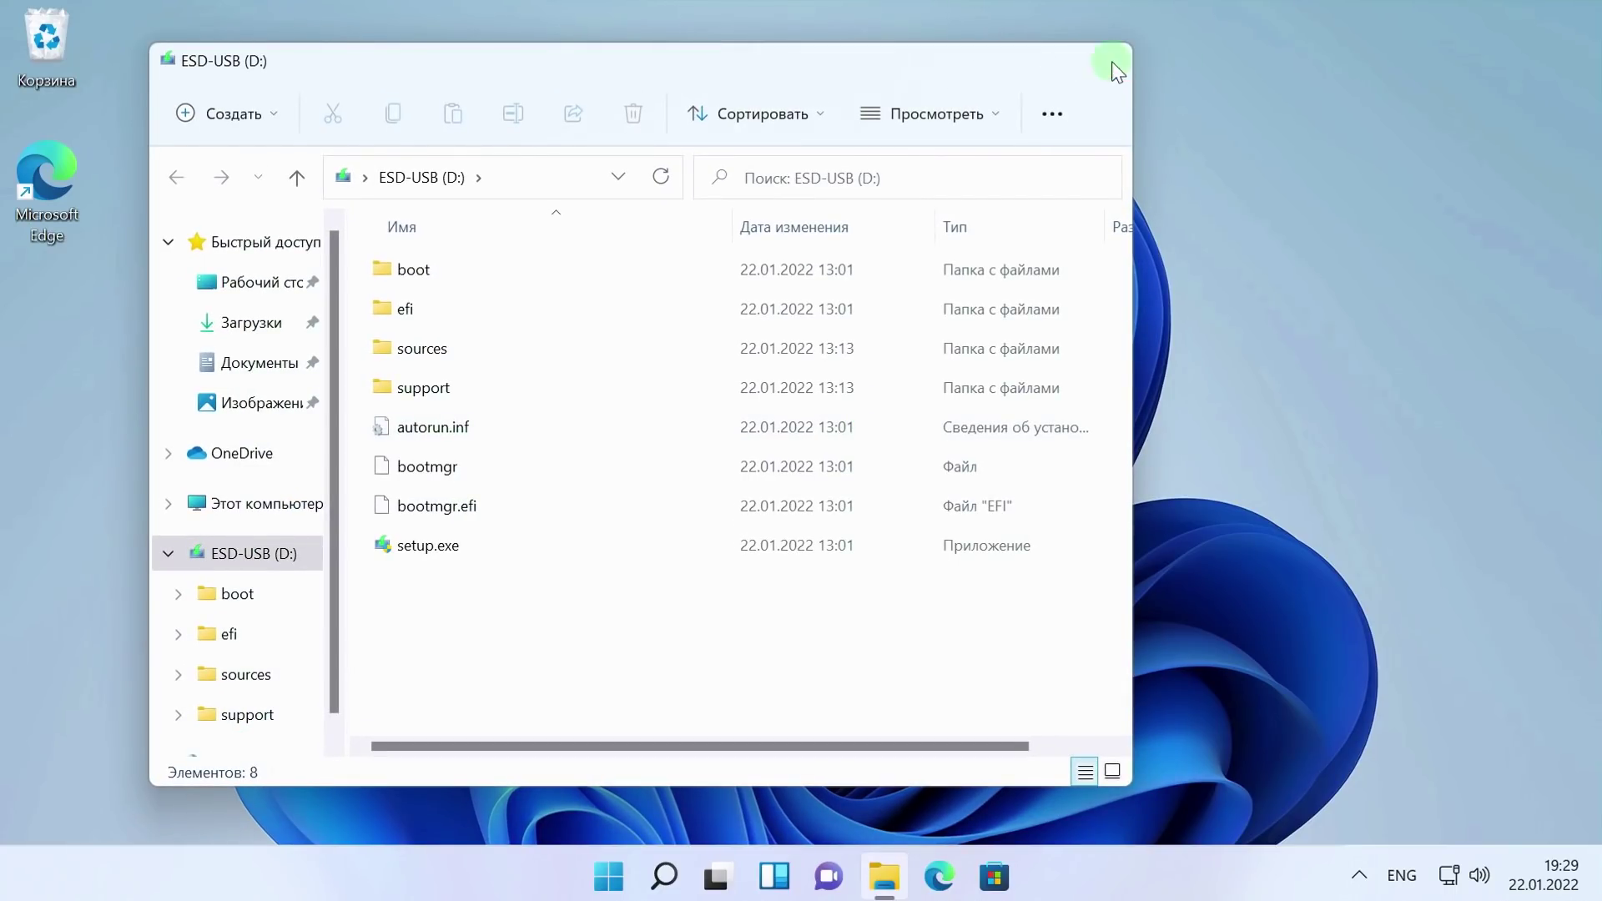
- Close the ESD-USB (D:) window, create a new text document on the desktop and open it for editing
{"action": "left_click", "coordinate": [1110, 58]}
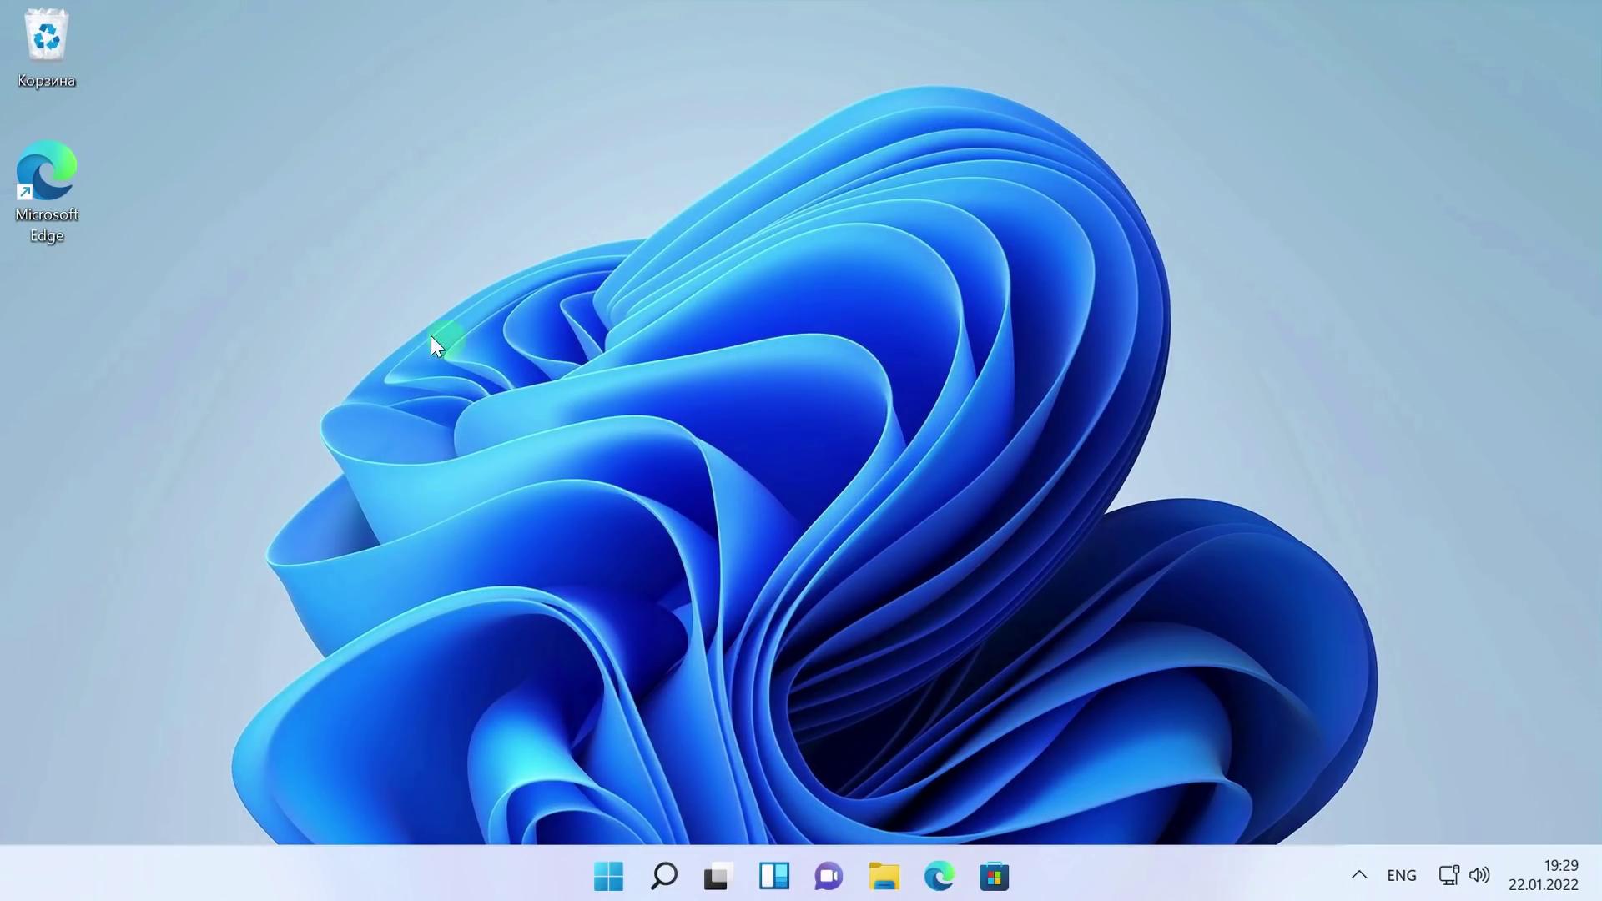
{"action": "right_click", "coordinate": [368, 314]}
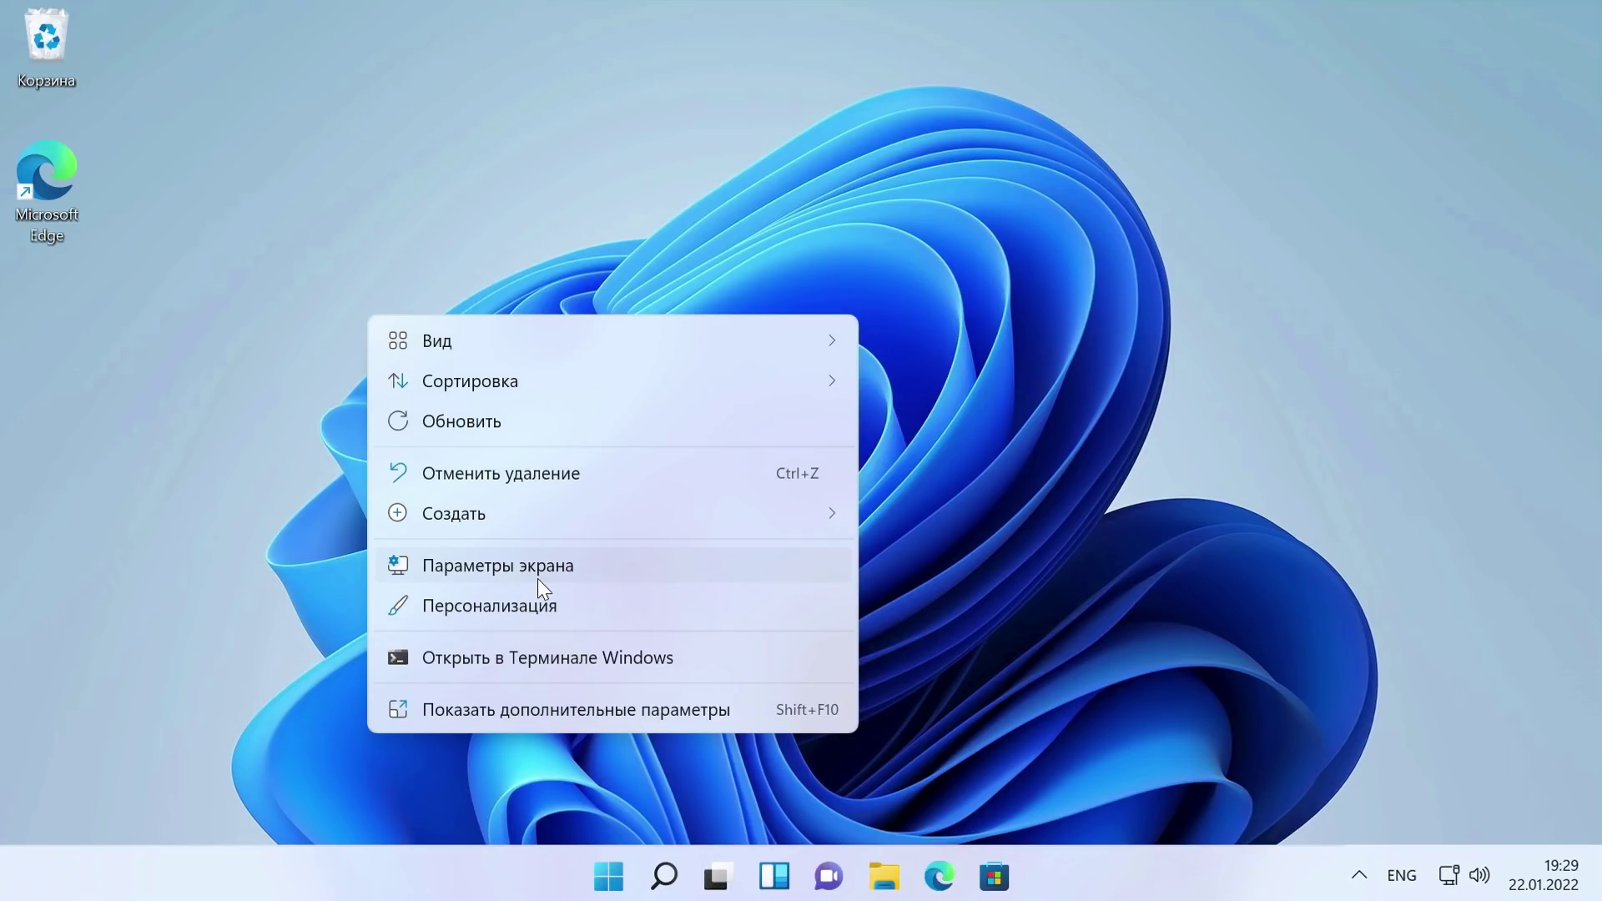
{"action": "mouse_move", "coordinate": [691, 522]}
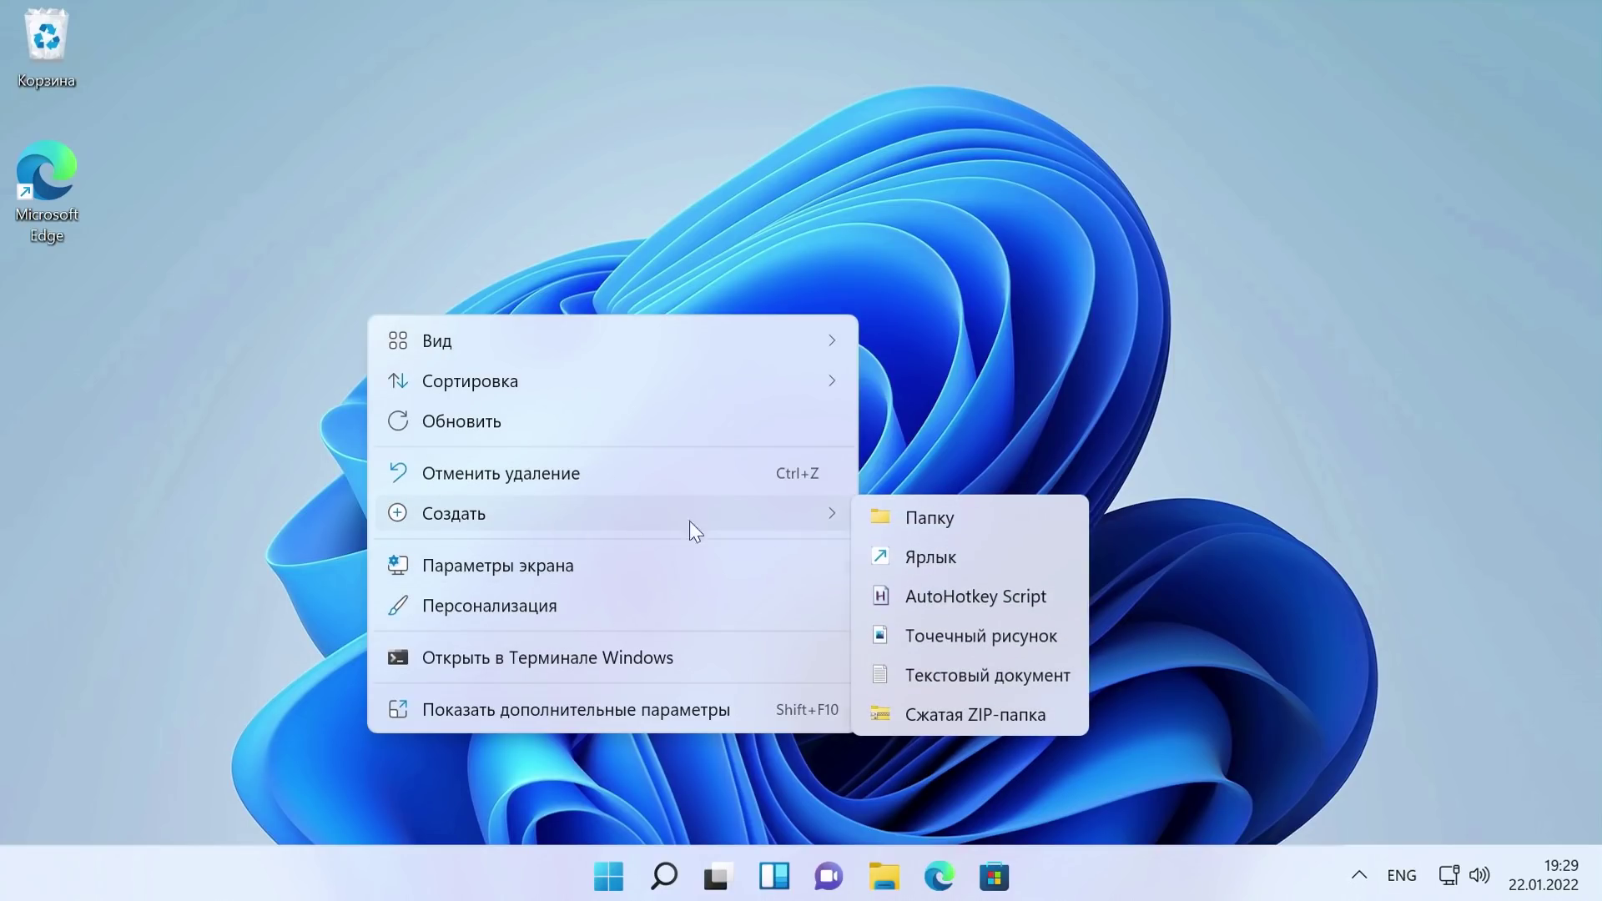
{"action": "left_click", "coordinate": [951, 674]}
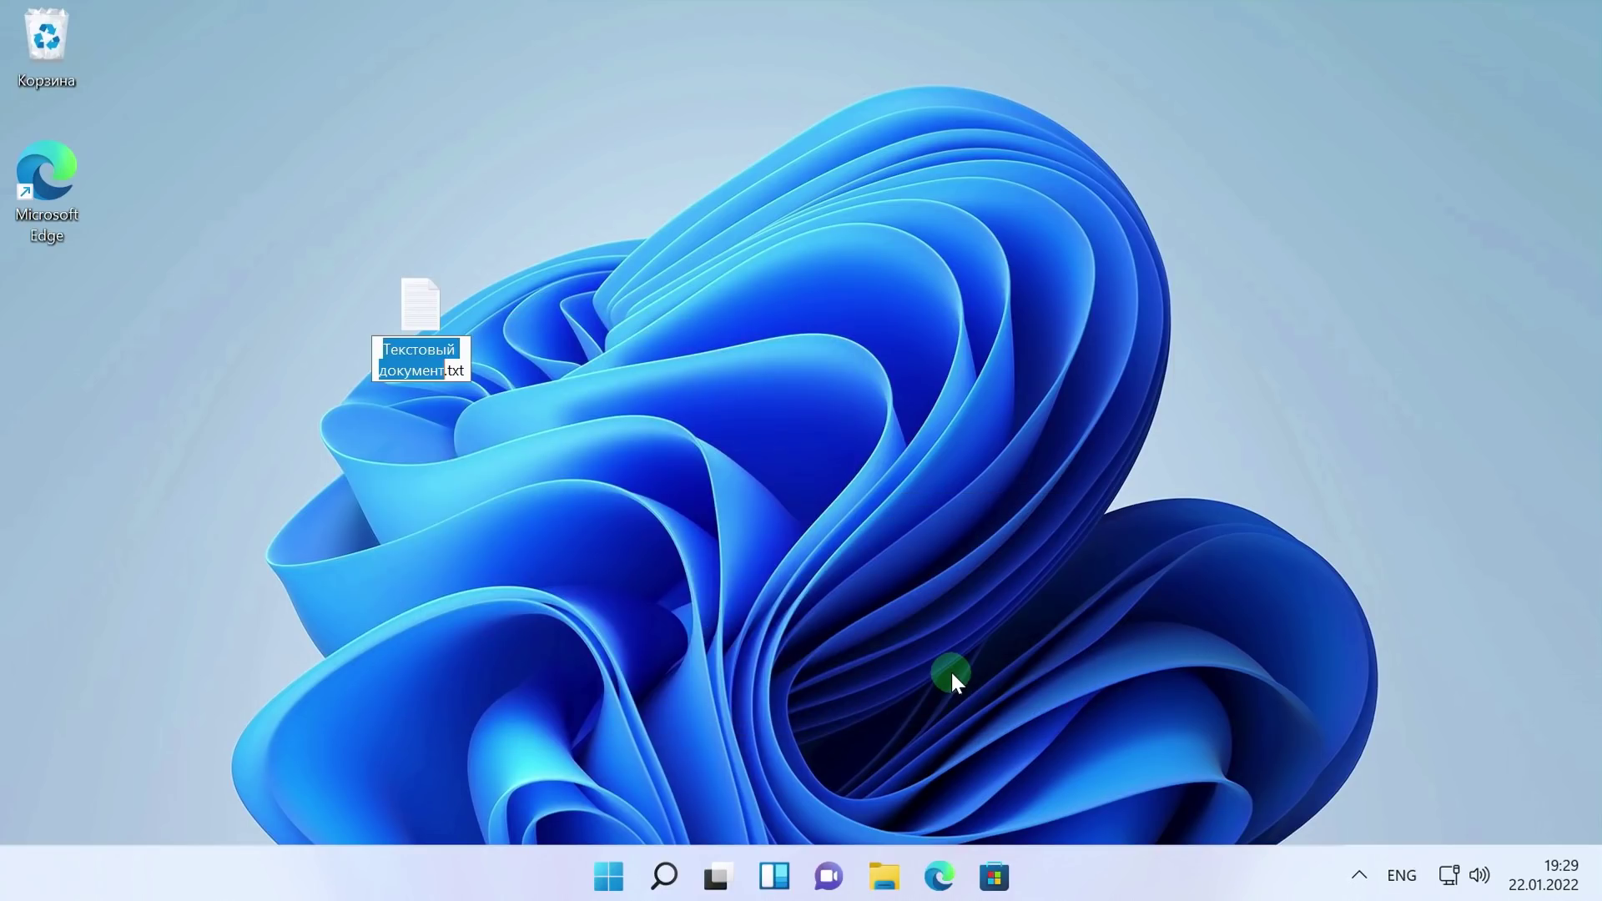
{"action": "double_click", "coordinate": [434, 310]}
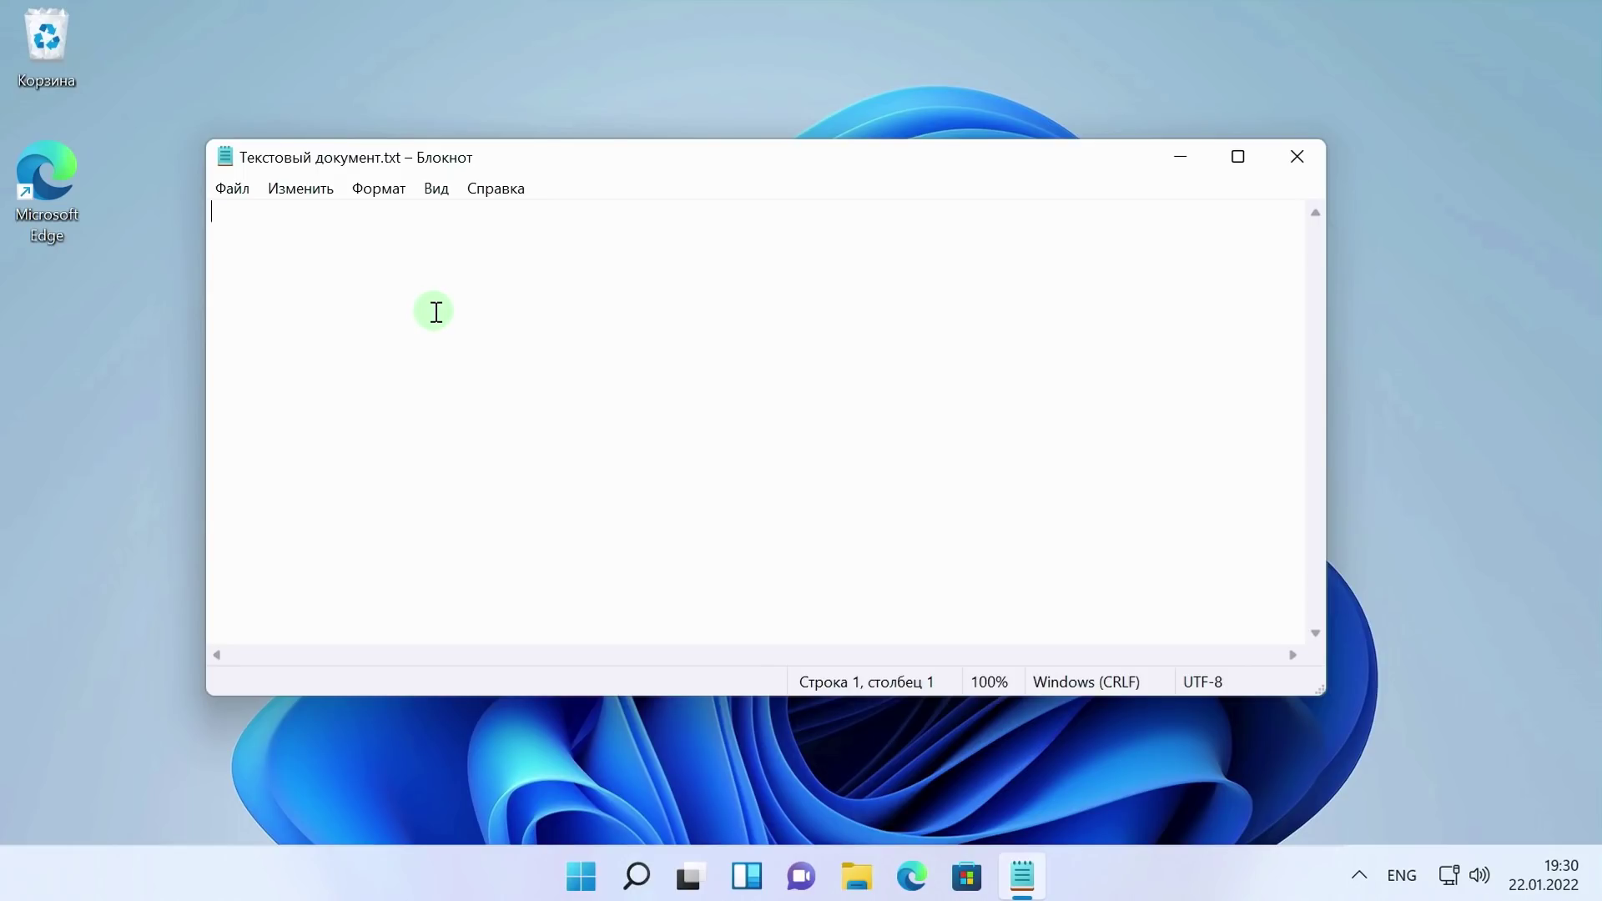
- Write the section header "[Editionid]" in the empty document with the value "Professional" on the line below it
{"action": "type", "text": "[]"}
{"action": "key", "text": "Left"}
{"action": "type", "text": "Edir"}
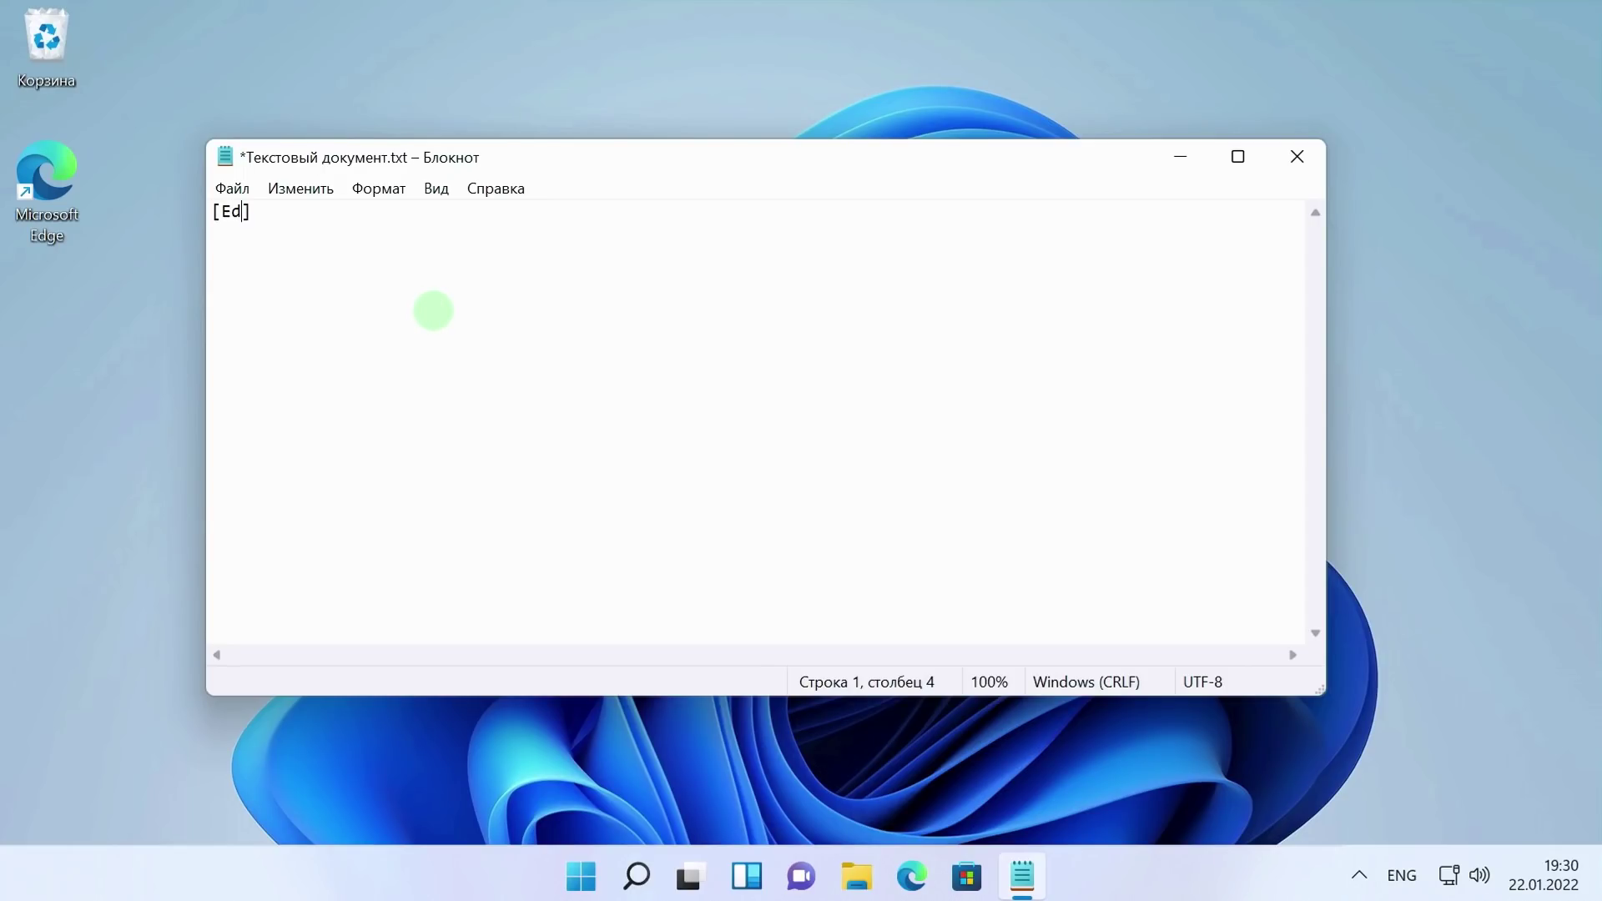
{"action": "key", "text": "BackSpace"}
{"action": "type", "text": "tionid"}
{"action": "key", "text": "Right"}
{"action": "key", "text": "Return"}
{"action": "type", "text": "Professional"}
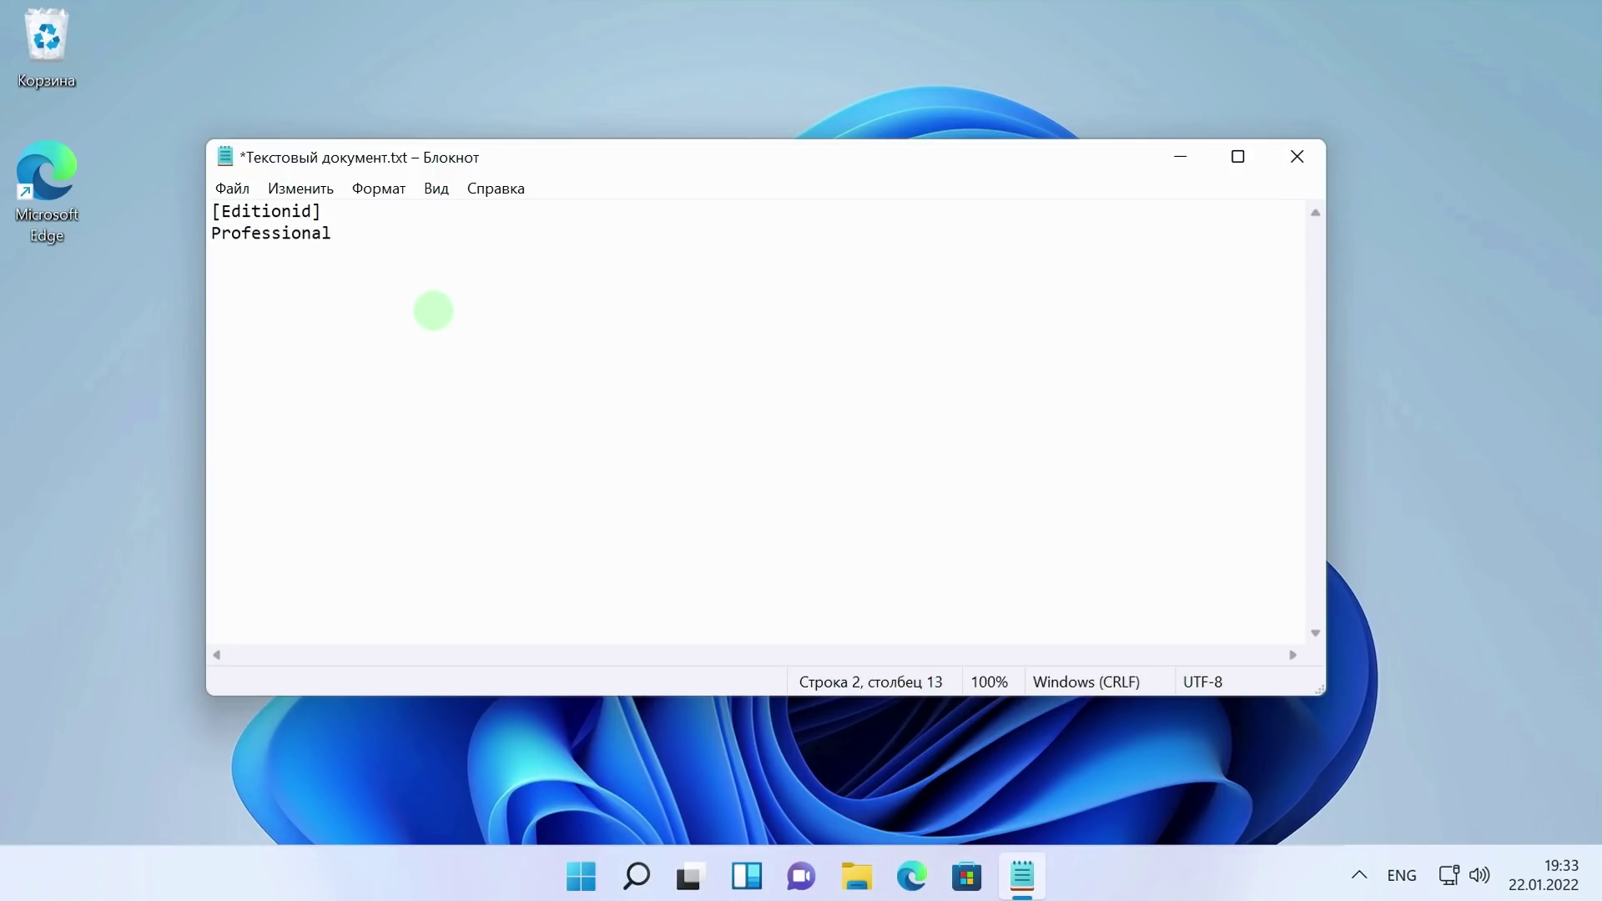
- Add the section header "[Channel]" below "Professional", followed by the value "Retail" on its own line
{"action": "key", "text": "Return"}
{"action": "type", "text": "[]"}
{"action": "type", "text": "Channe"}
{"action": "type", "text": "l"}
{"action": "key", "text": "End"}
{"action": "key", "text": "Return"}
{"action": "type", "text": "Retail"}
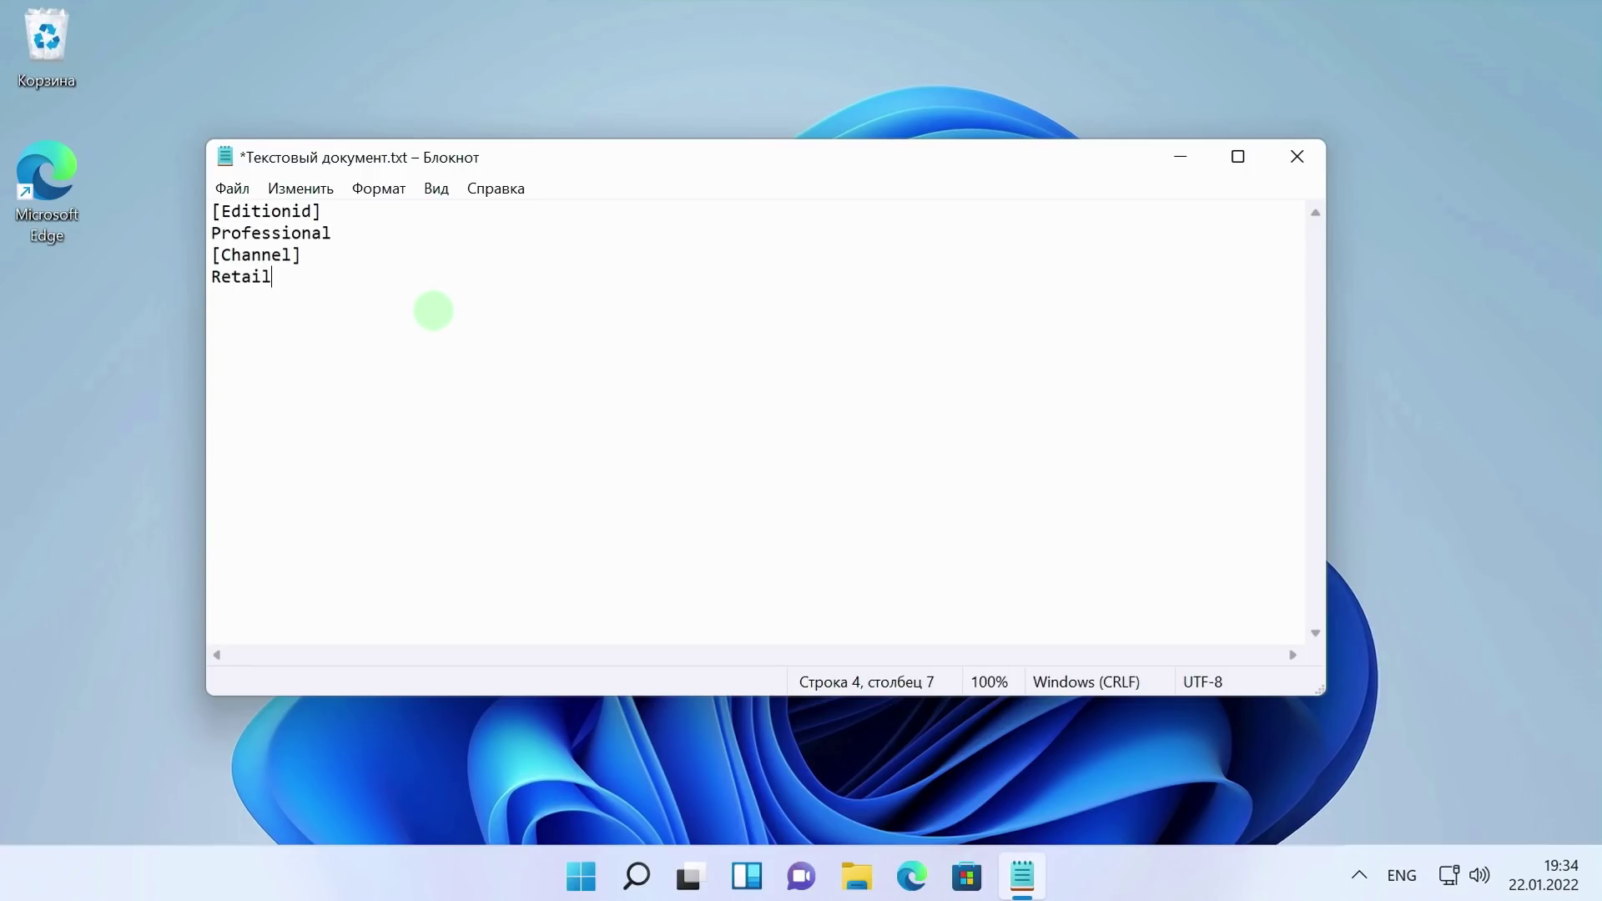
- Start saving the document under a new name, choosing the sources folder on the ESD-USB (D:) drive as its location
{"action": "left_click", "coordinate": [232, 189]}
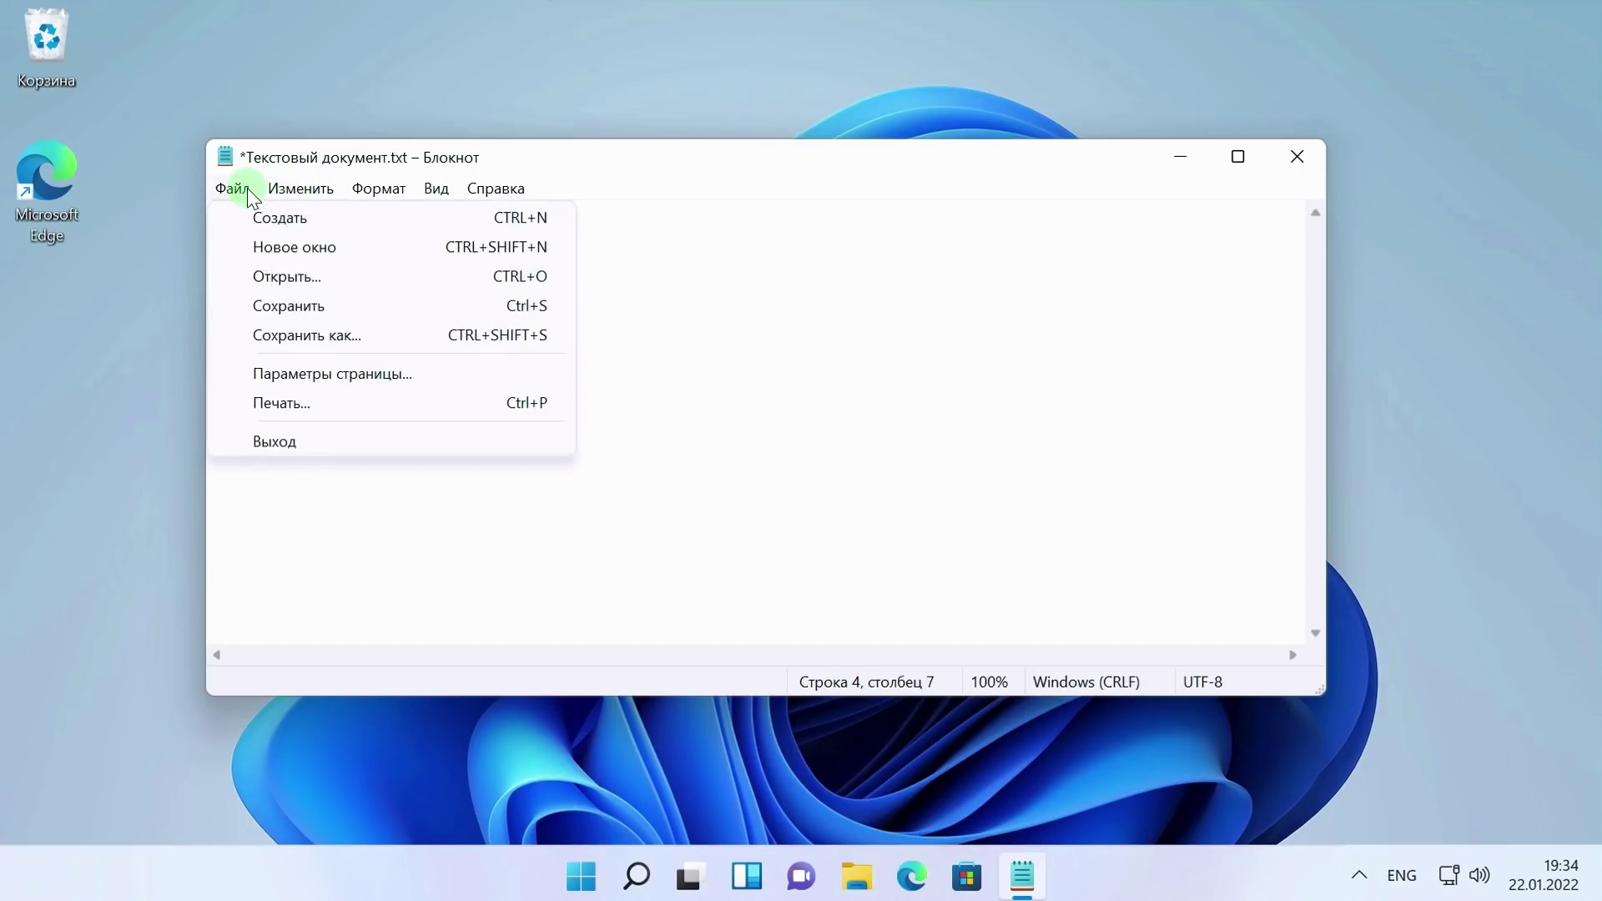
{"action": "left_click", "coordinate": [312, 333]}
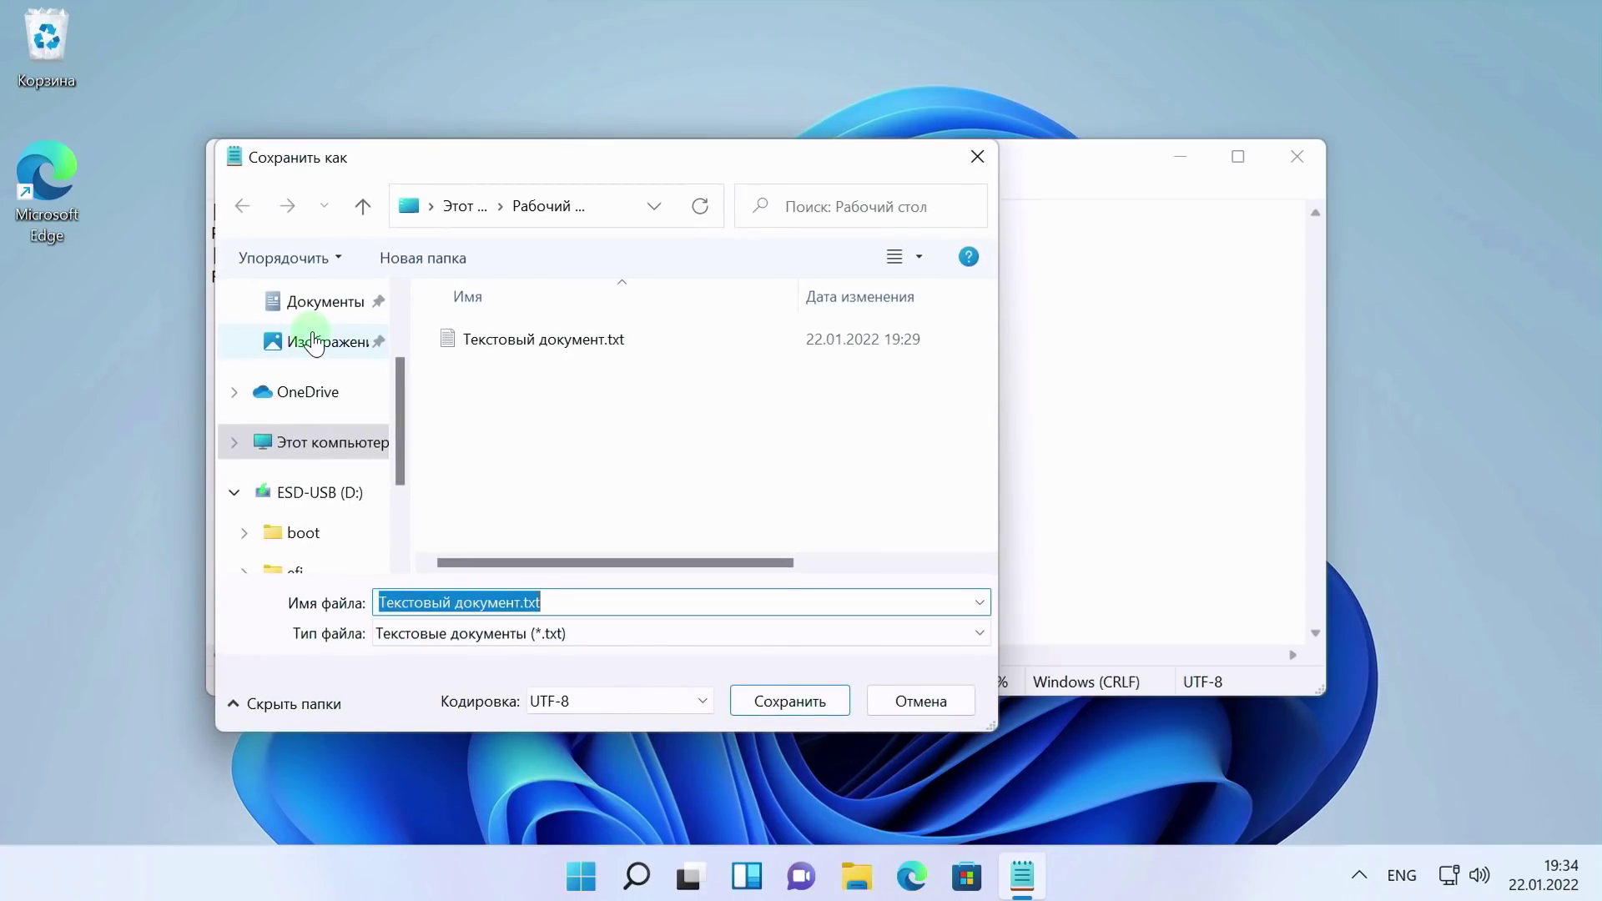
{"action": "left_click", "coordinate": [330, 501]}
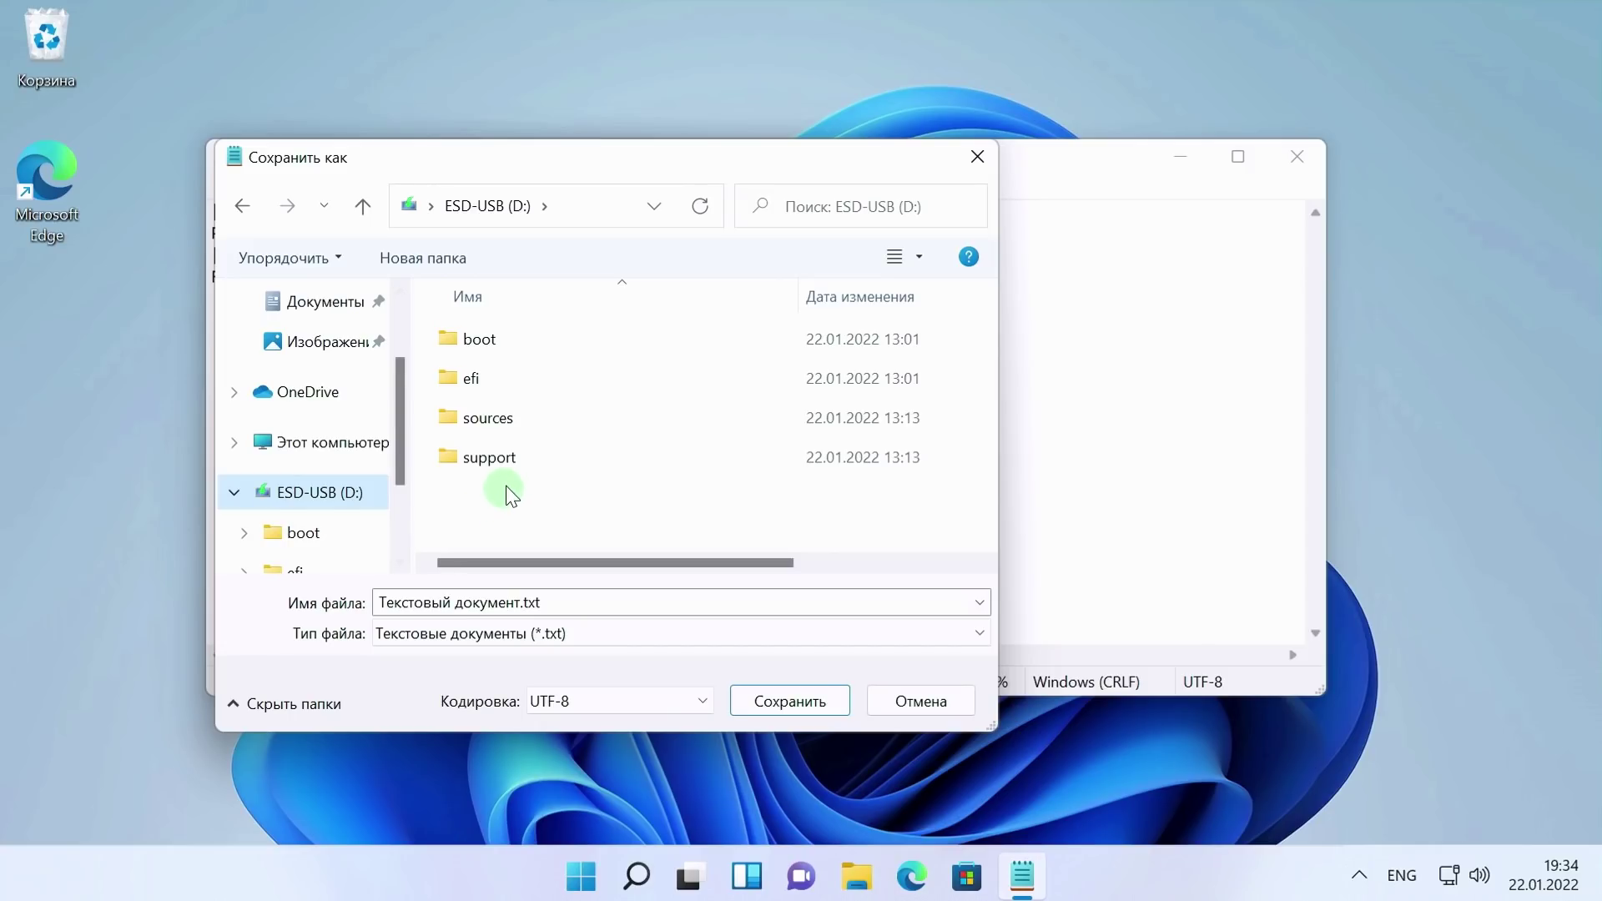
{"action": "double_click", "coordinate": [526, 434]}
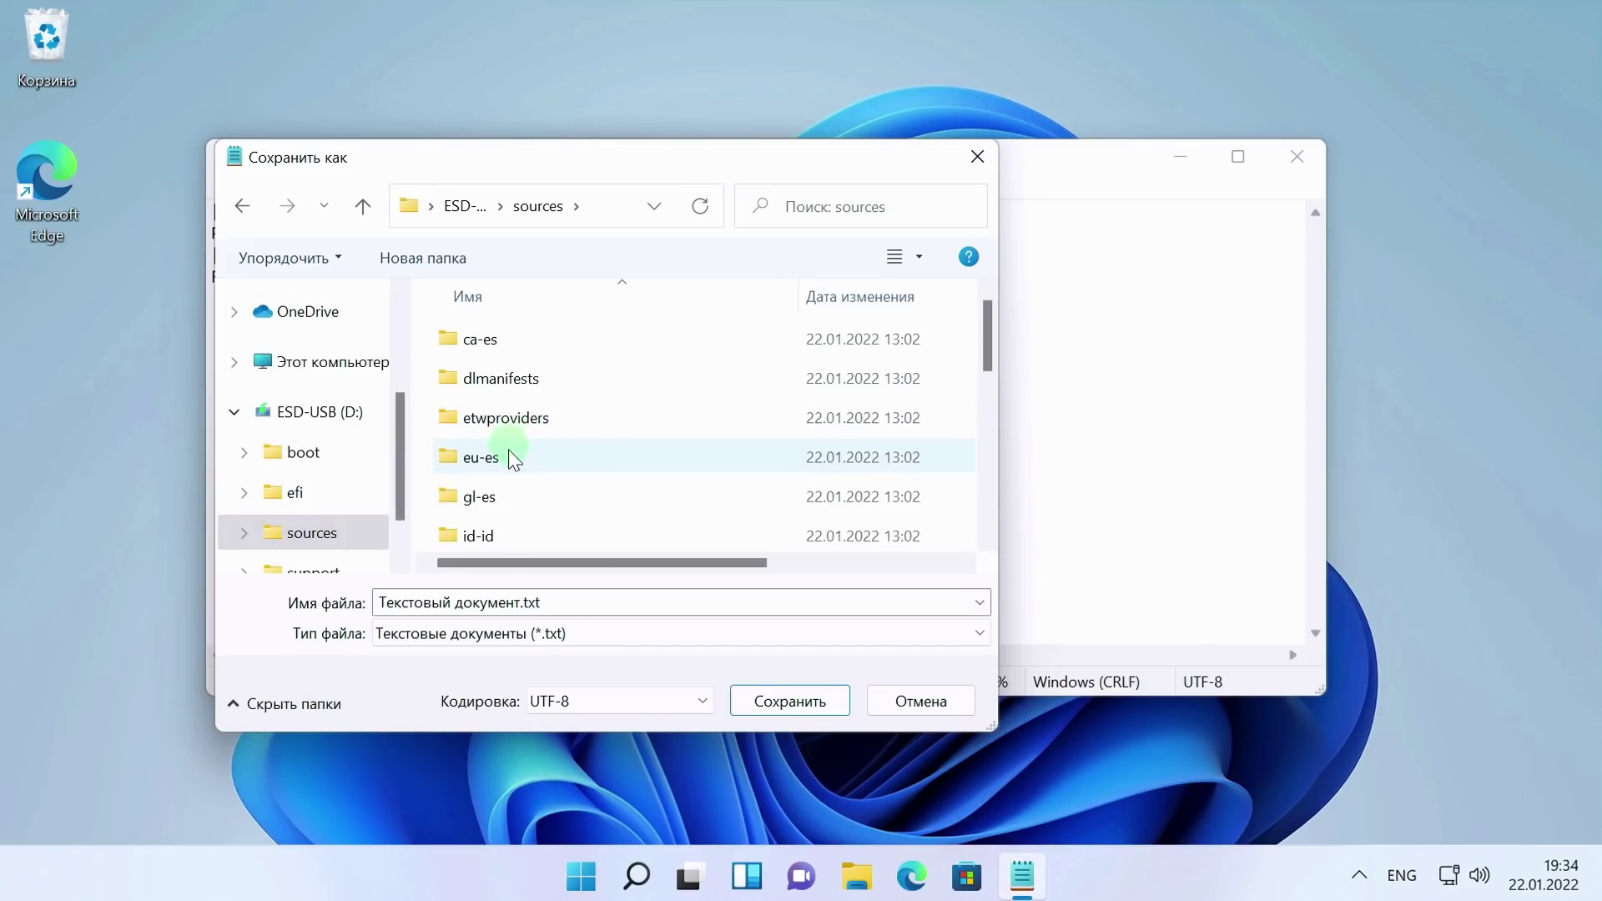
- Save the document as ei.cfg with UTF-8 encoding and file type "Все файлы (*.*)", and close the text editor
{"action": "left_click", "coordinate": [589, 701]}
{"action": "left_click", "coordinate": [599, 789]}
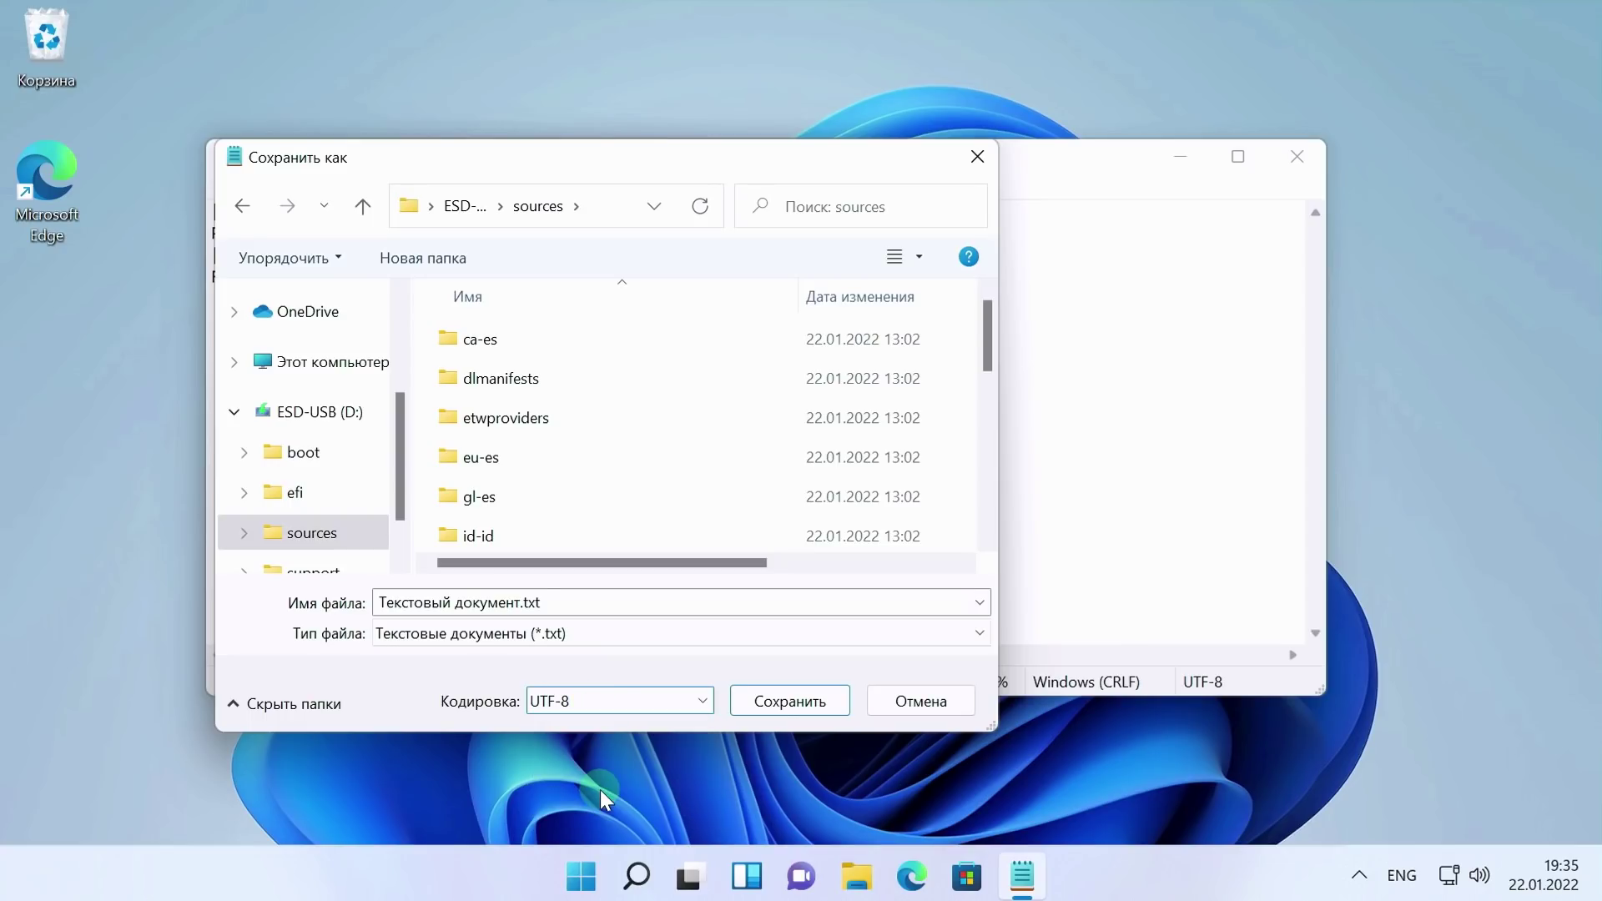
{"action": "left_click", "coordinate": [590, 639]}
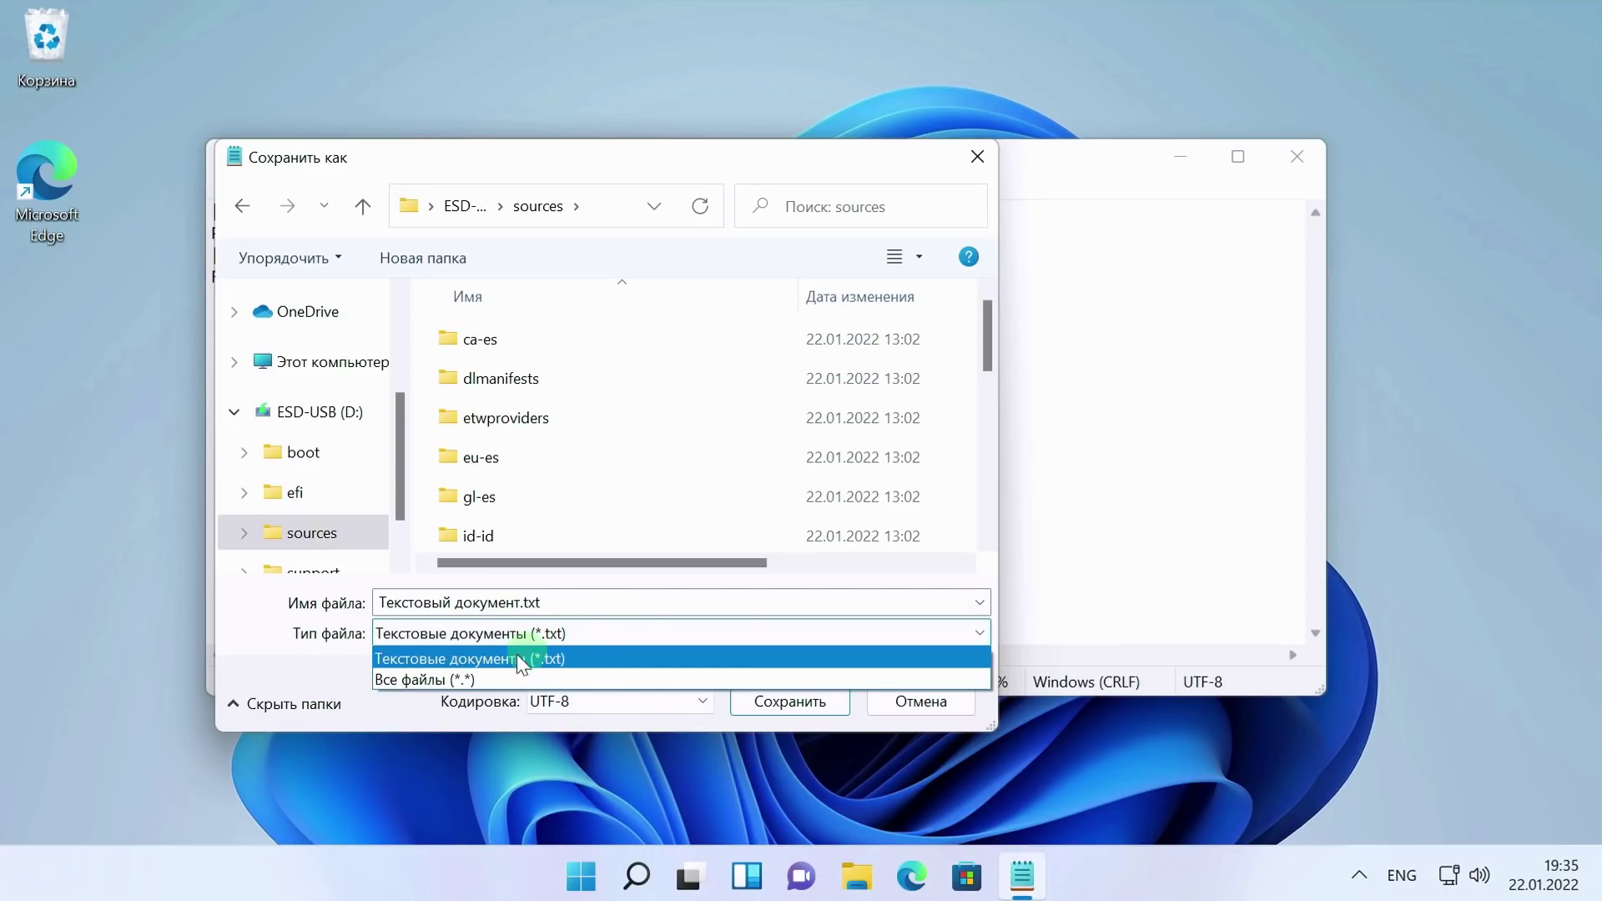
{"action": "left_click", "coordinate": [452, 681]}
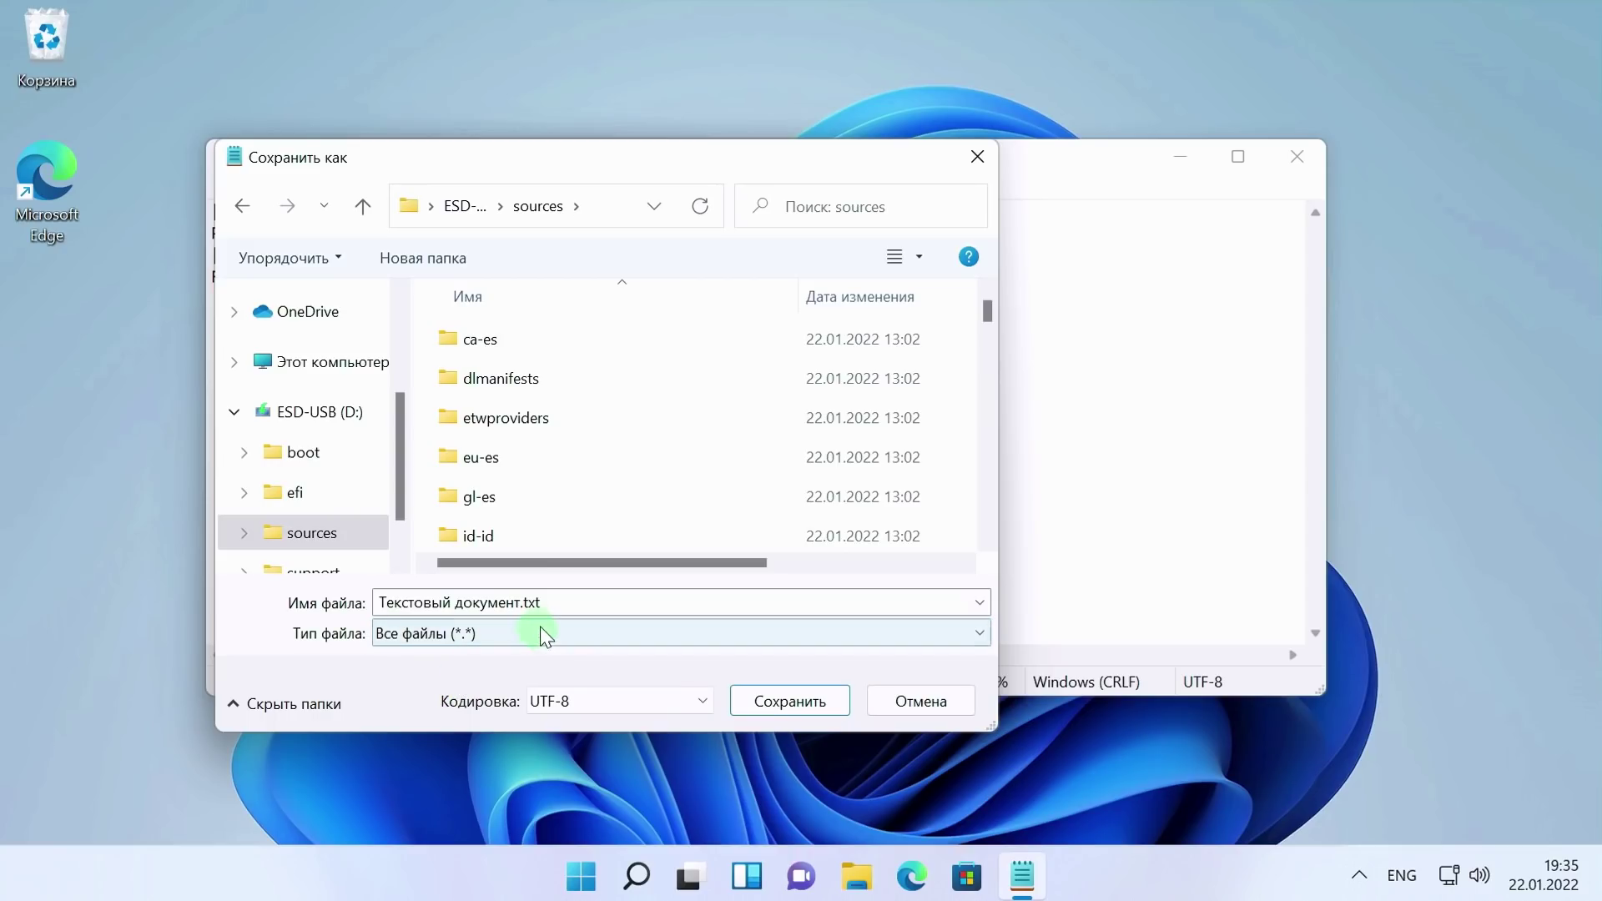
{"action": "left_click", "coordinate": [566, 604]}
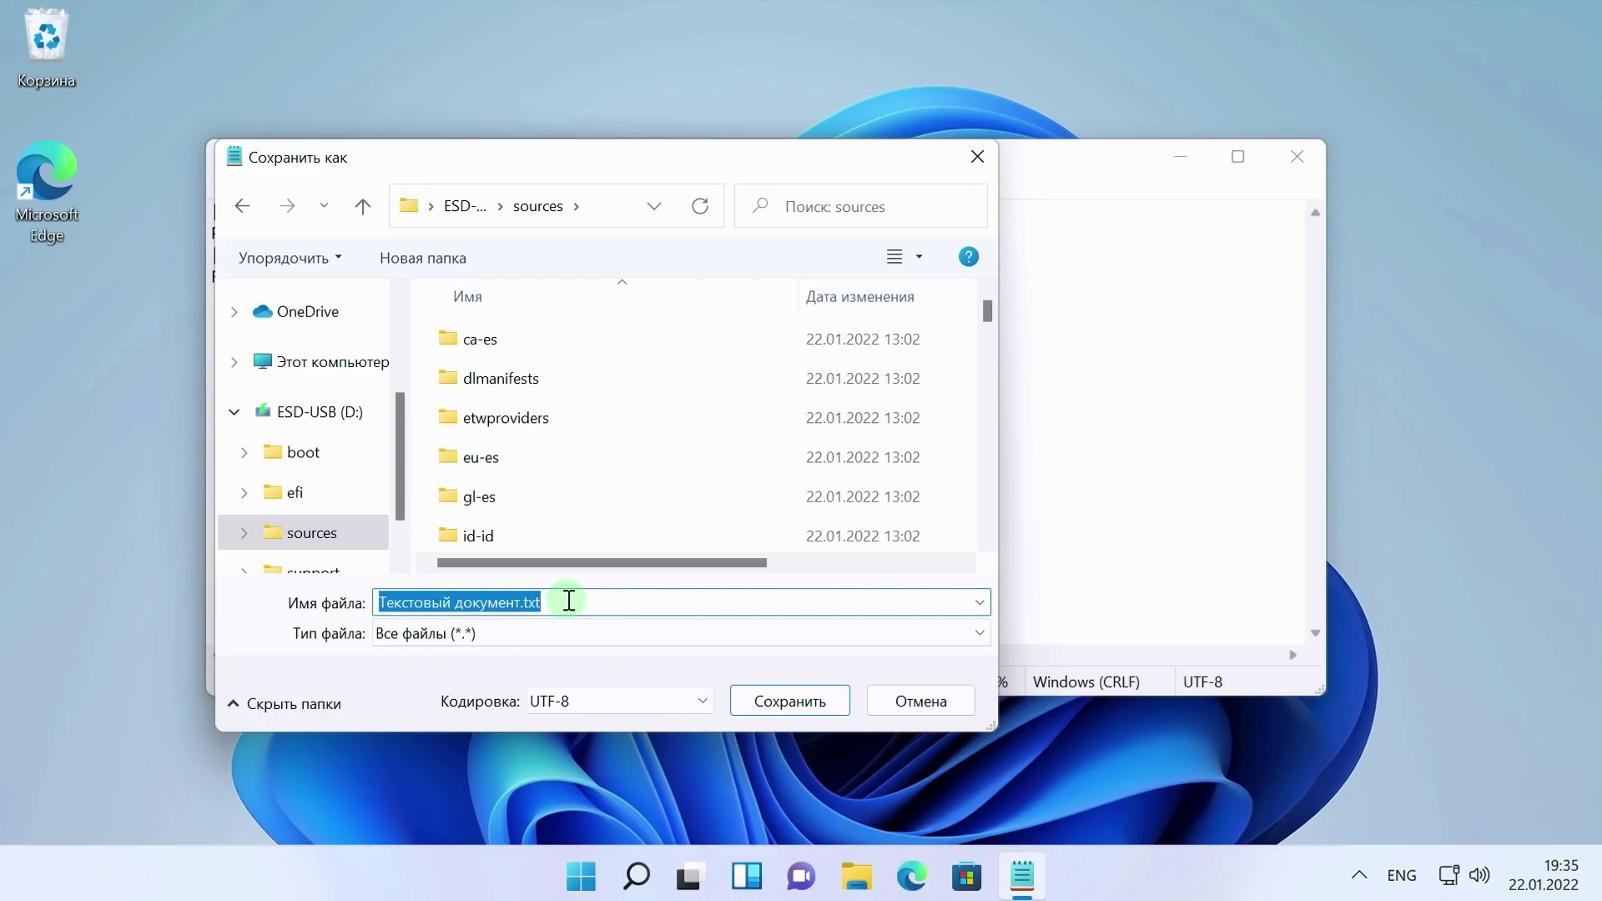
{"action": "type", "text": "ei."}
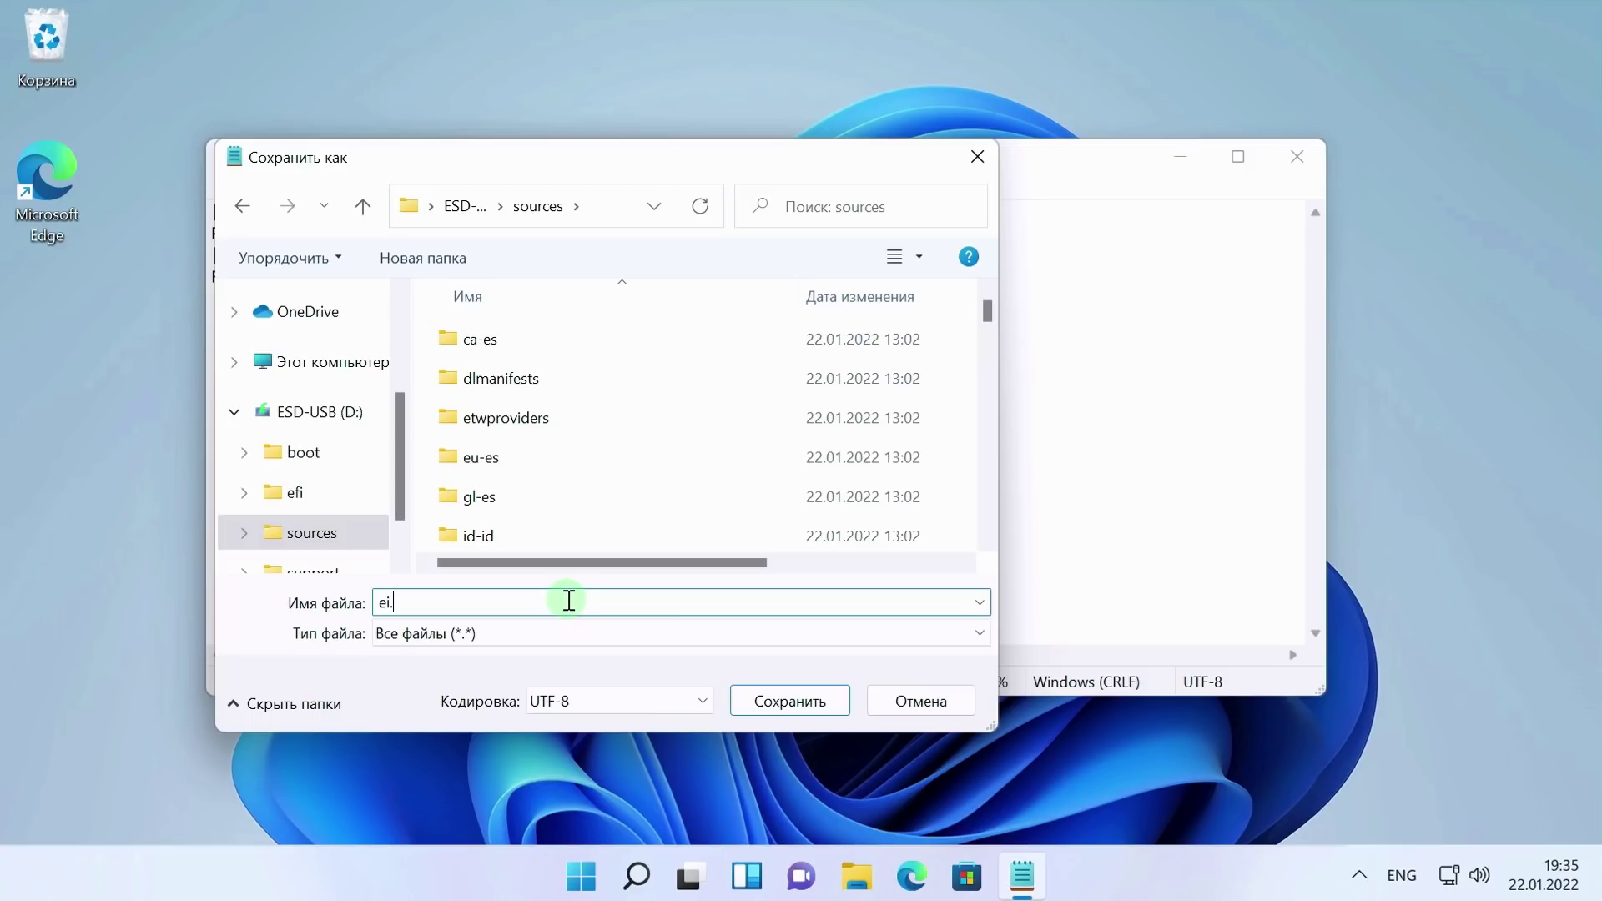
{"action": "type", "text": "cfg"}
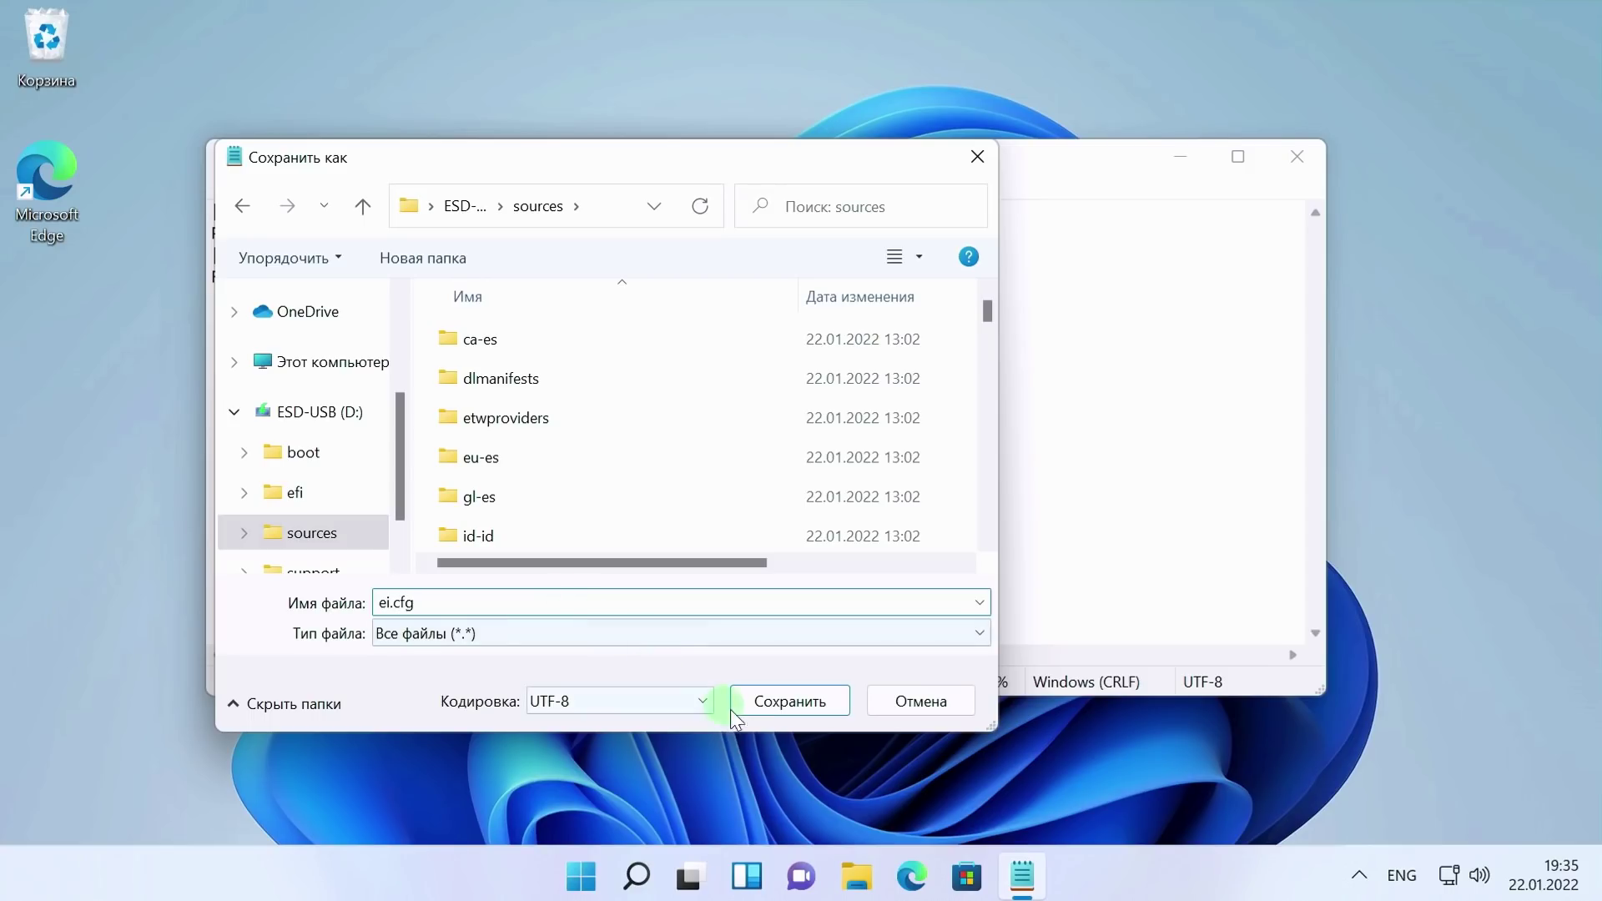
{"action": "left_click", "coordinate": [791, 702]}
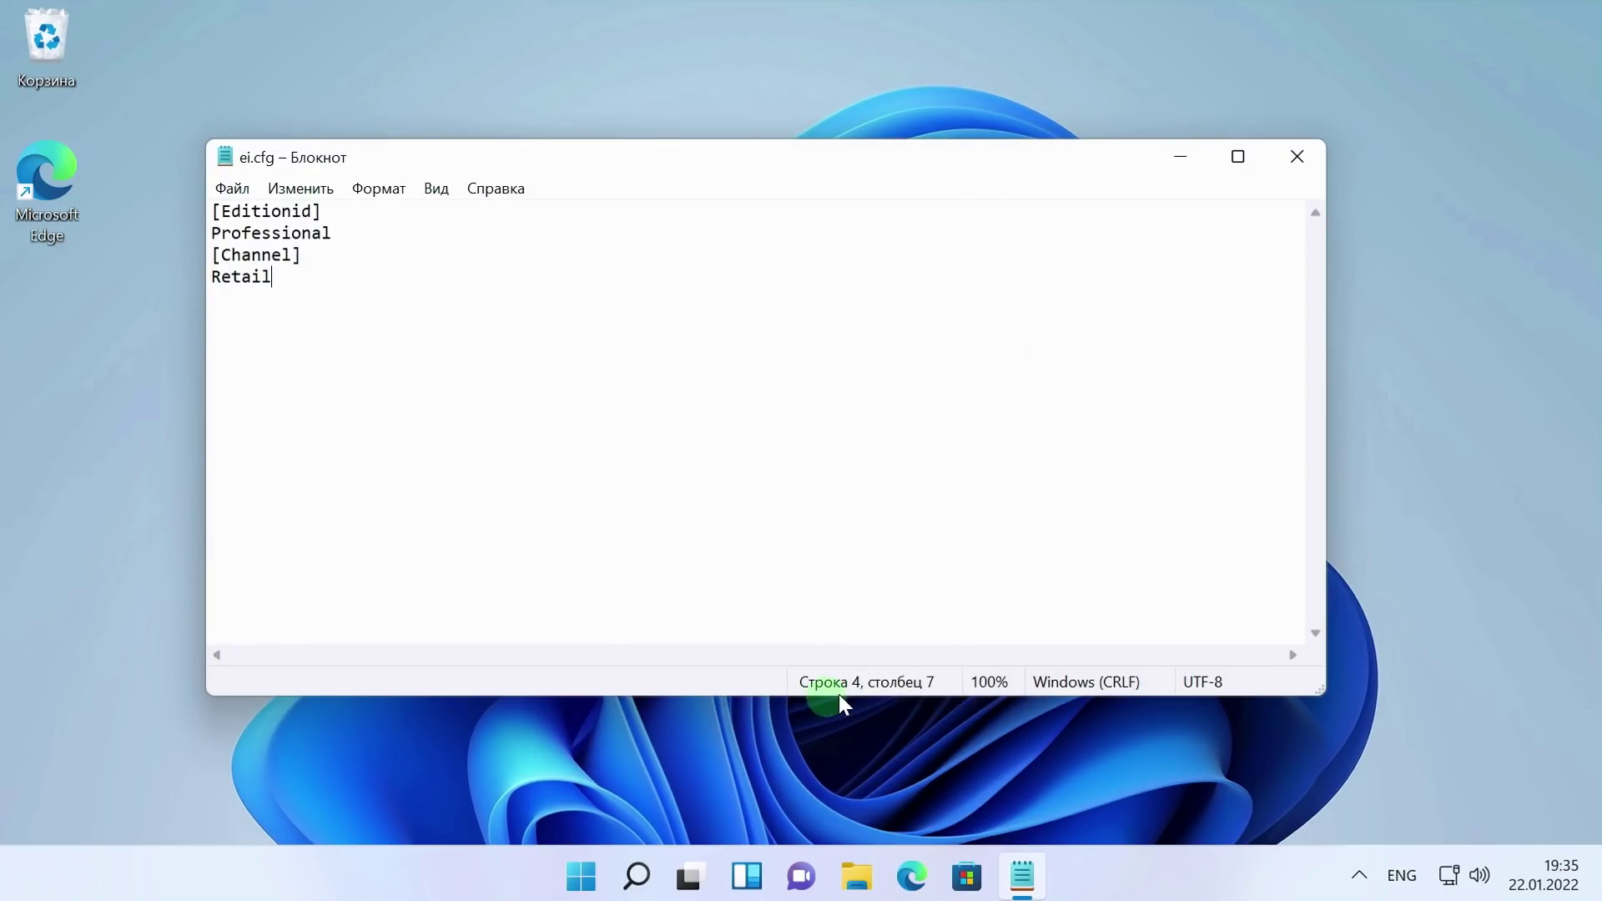
{"action": "left_click", "coordinate": [1295, 152]}
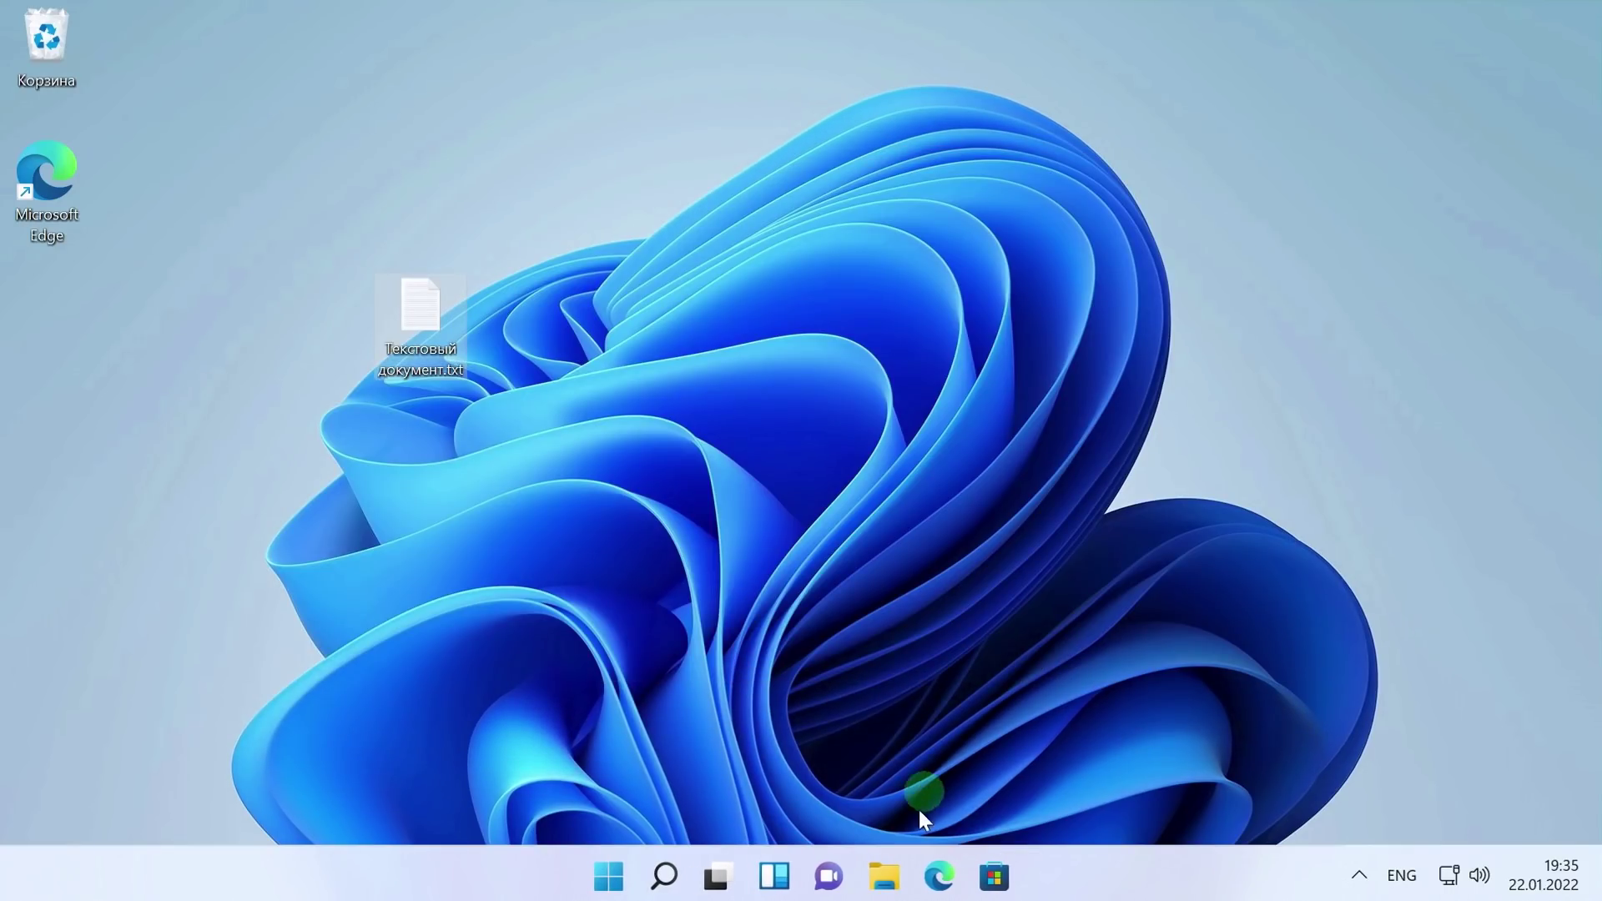
- Open File Explorer to browse the computer's drives
{"action": "left_click", "coordinate": [884, 876]}
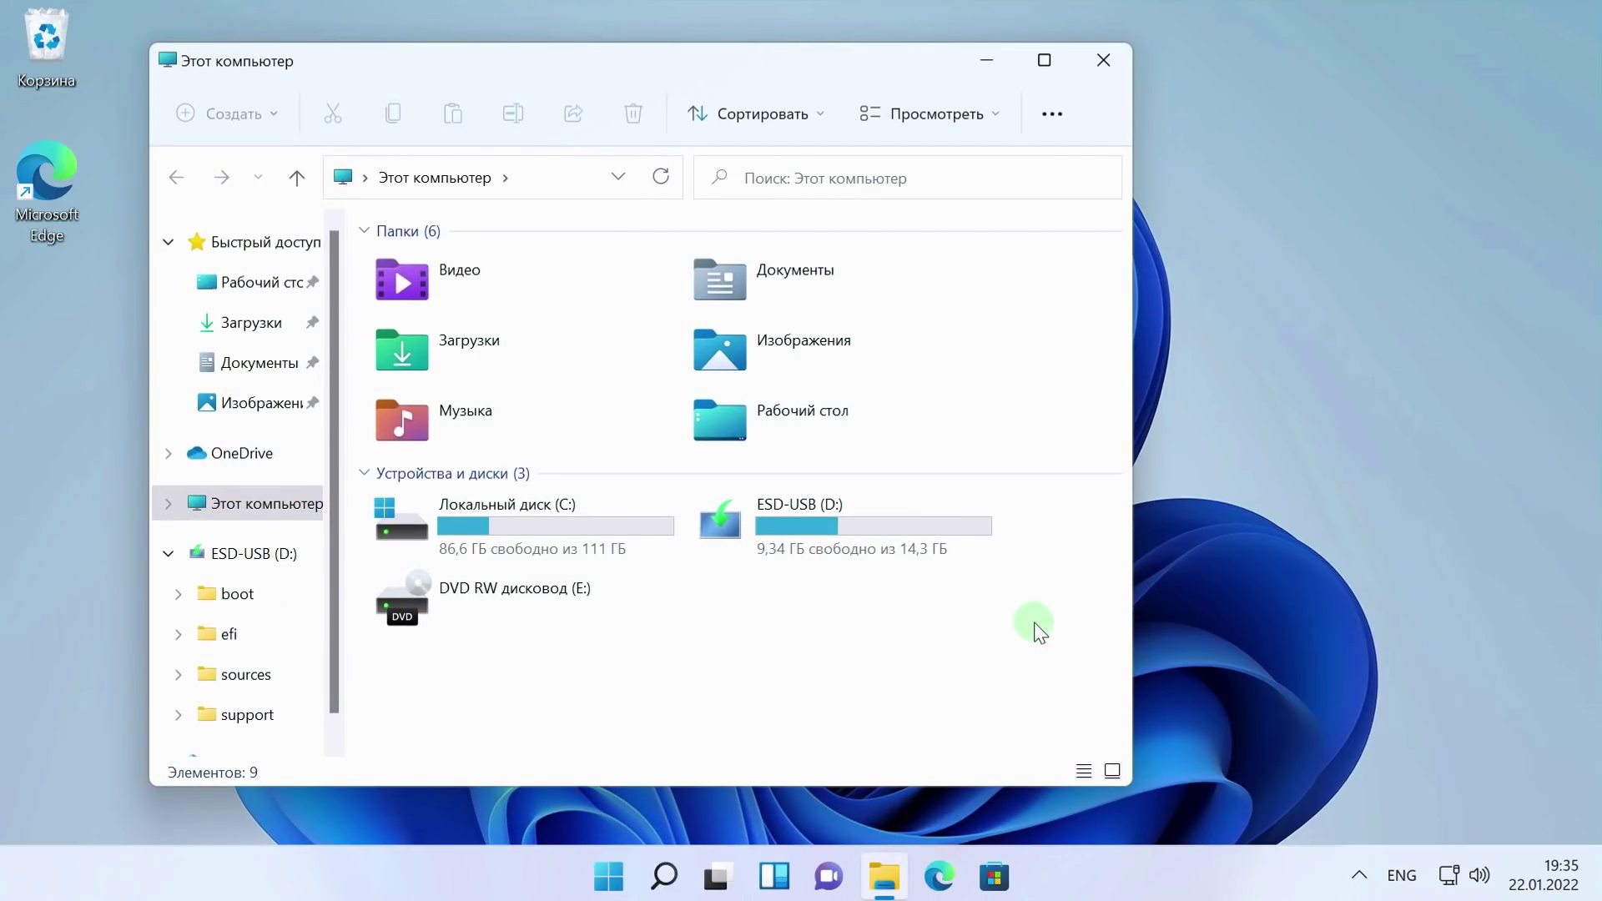